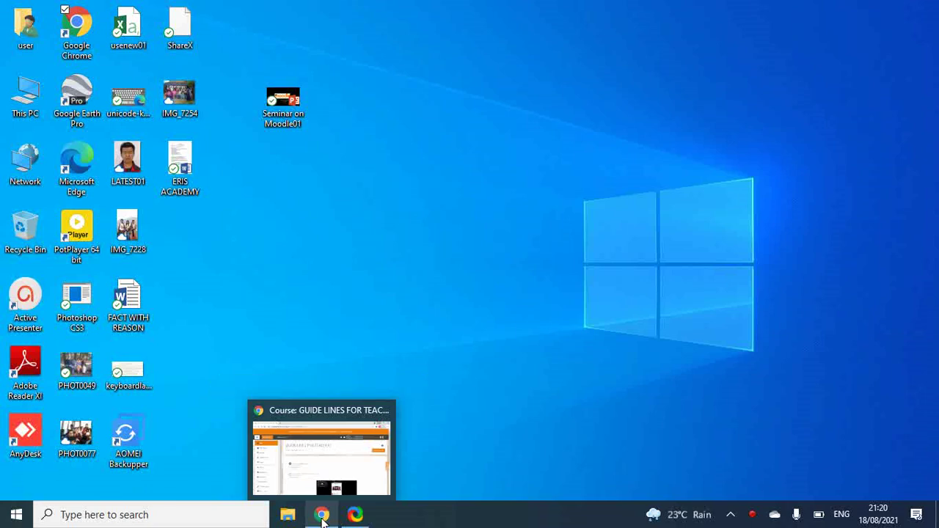
Open the Teachers' Meeting Point conference from the GUIDE LINES FOR TEACHERS course page in Chrome
{"action": "left_click", "coordinate": [323, 514]}
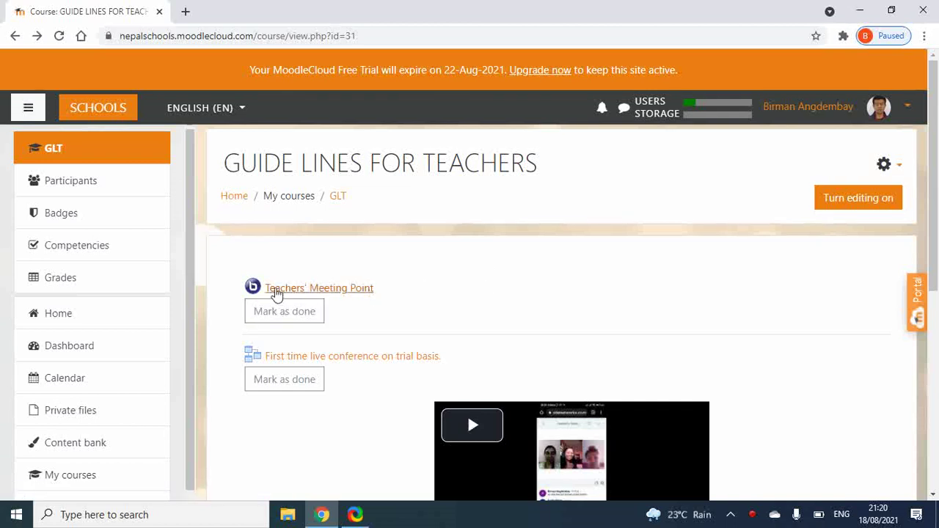
{"action": "left_click", "coordinate": [262, 291]}
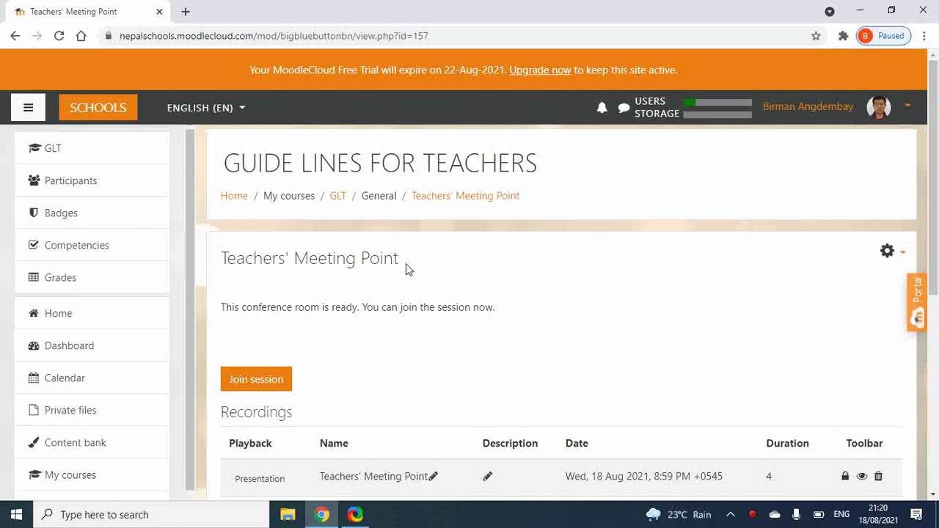
{"action": "scroll", "coordinate": [389, 266], "scroll_direction": "down", "scroll_amount": 1}
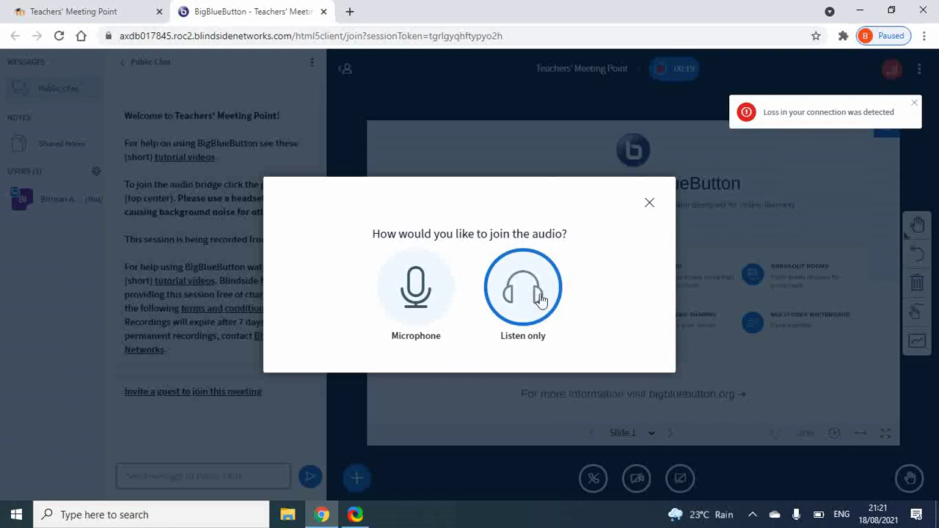
{"action": "left_click", "coordinate": [650, 204]}
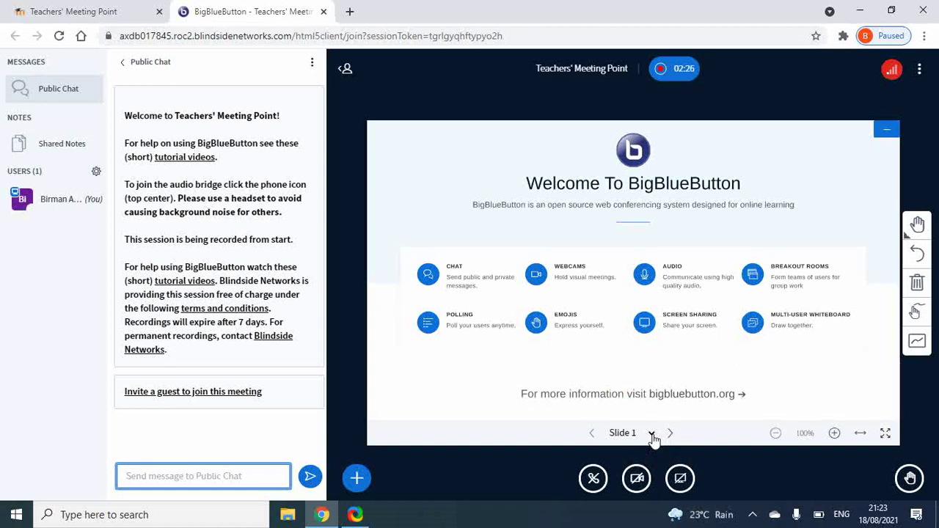
Switch the presentation from the welcome slide to the blank Slide 2
{"action": "left_click", "coordinate": [651, 434]}
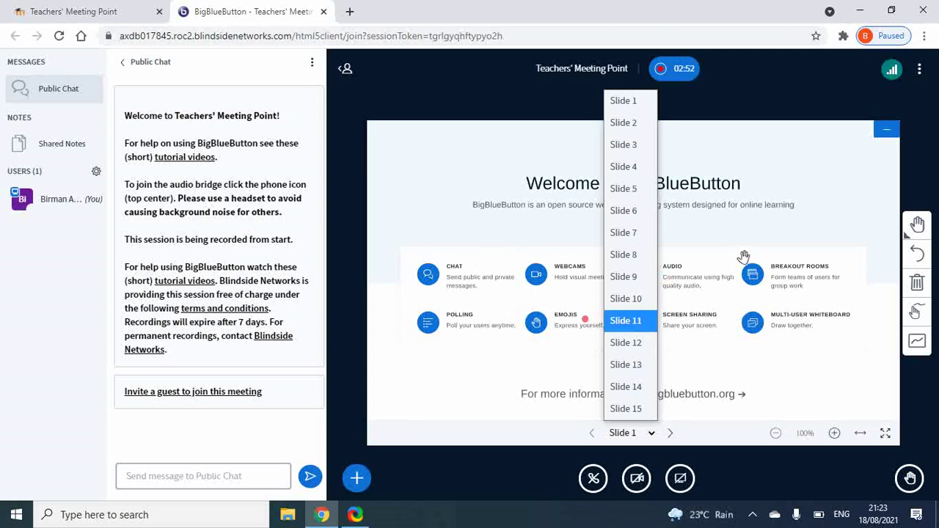
{"action": "left_click", "coordinate": [635, 124]}
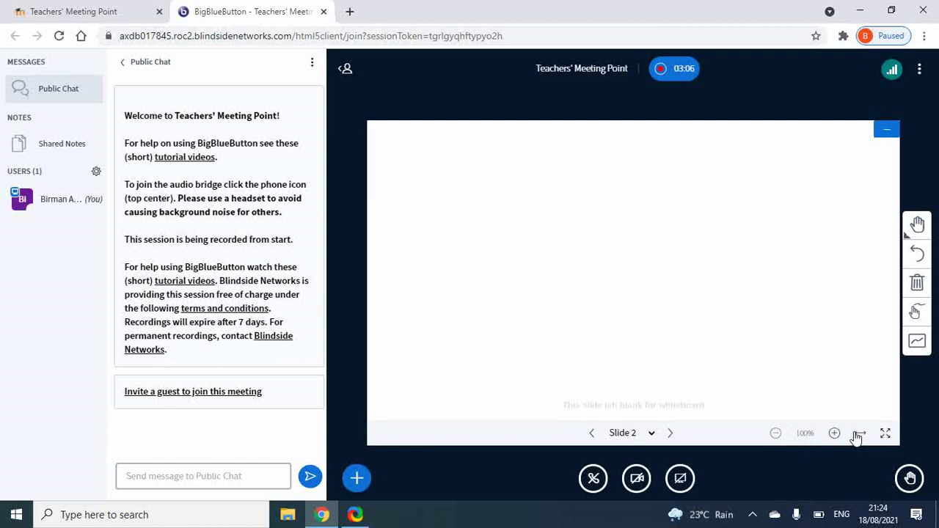
{"action": "left_click", "coordinate": [860, 438]}
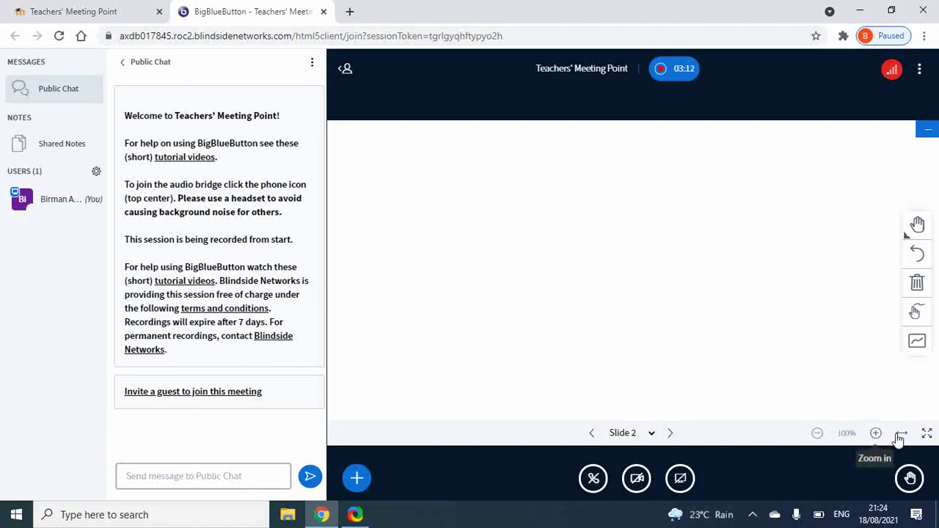
{"action": "left_click", "coordinate": [900, 435]}
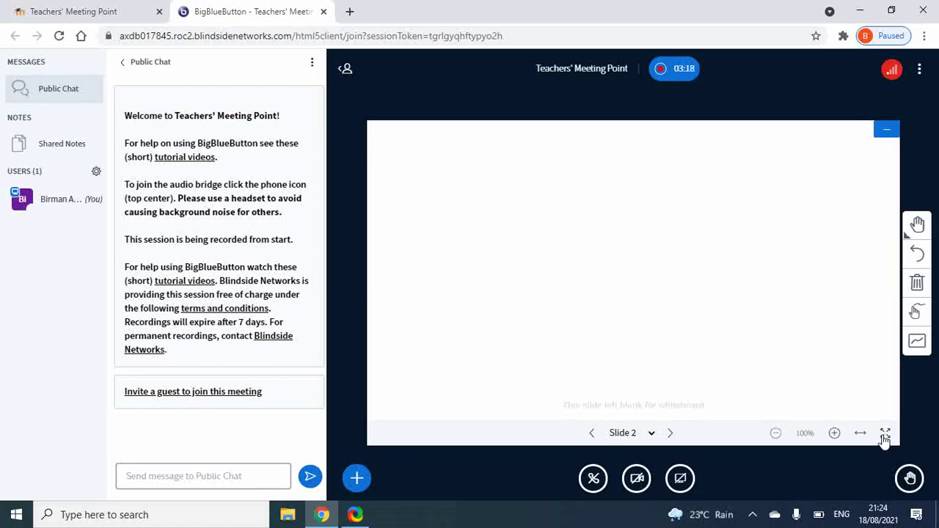
{"action": "left_click", "coordinate": [885, 437]}
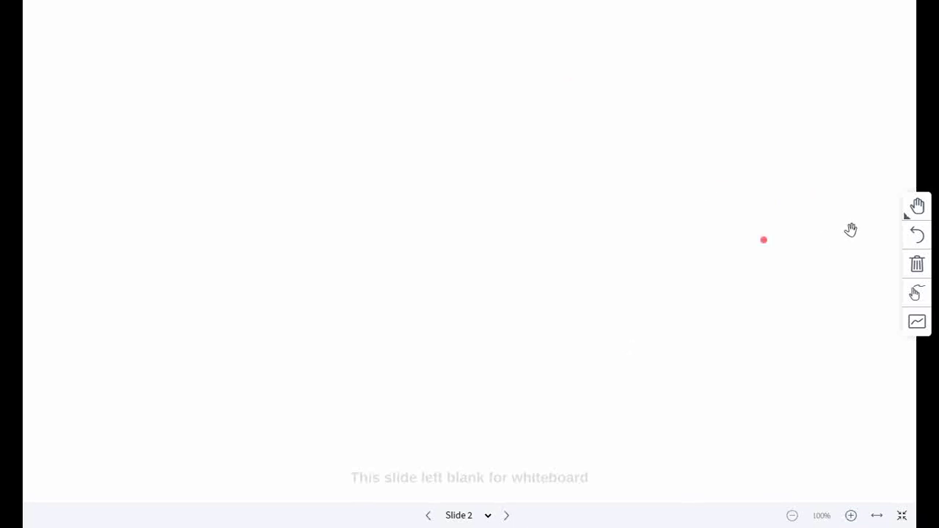
{"action": "left_click", "coordinate": [912, 215]}
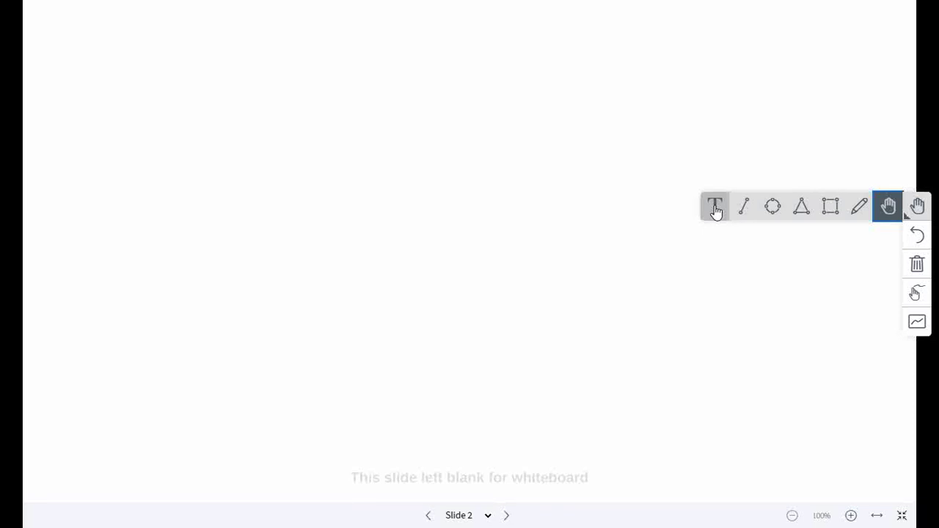
{"action": "left_click", "coordinate": [898, 518]}
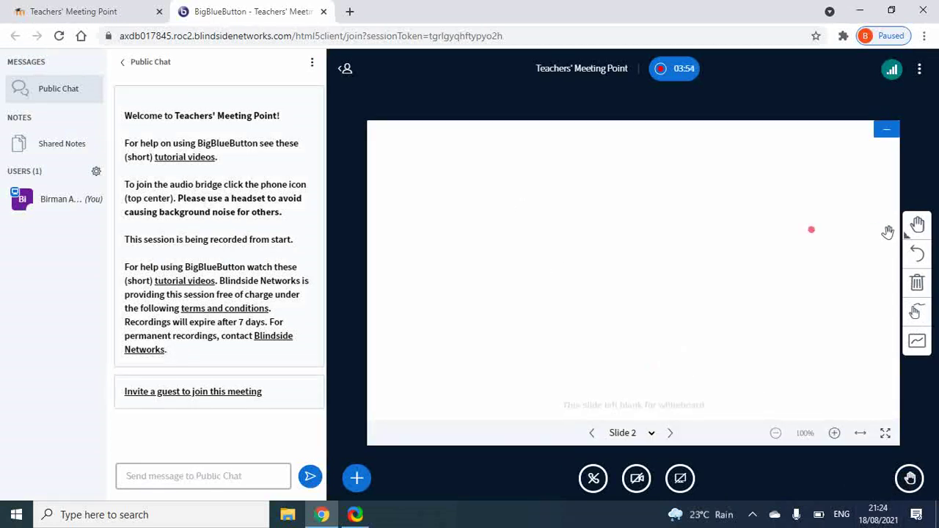
Select the Text tool and mark out a text area across Slide 2's upper half
{"action": "left_click", "coordinate": [910, 231]}
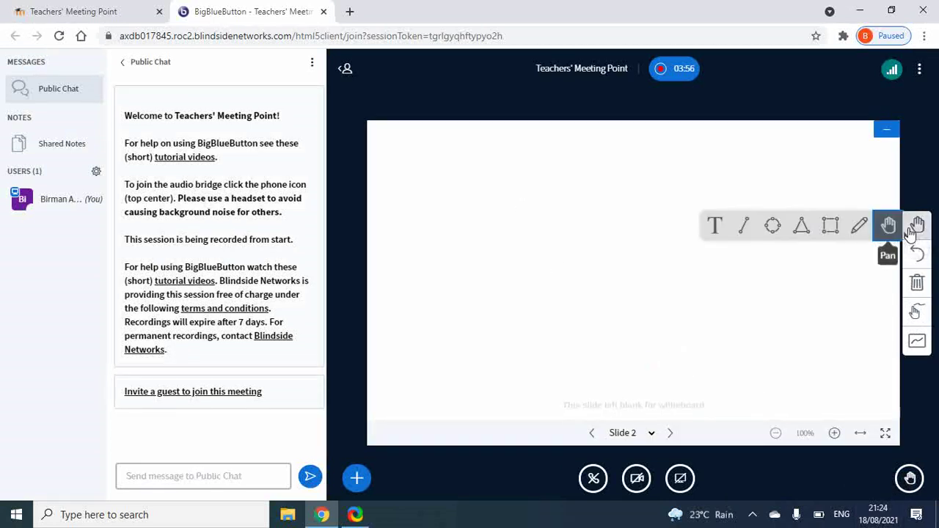
{"action": "left_click", "coordinate": [715, 226]}
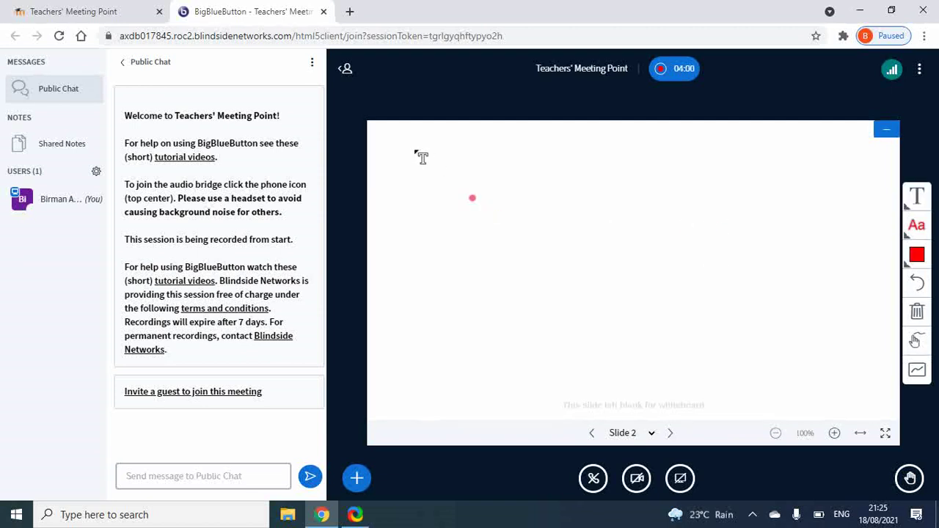
{"action": "left_click_drag", "start_coordinate": [398, 142], "coordinate": [873, 352]}
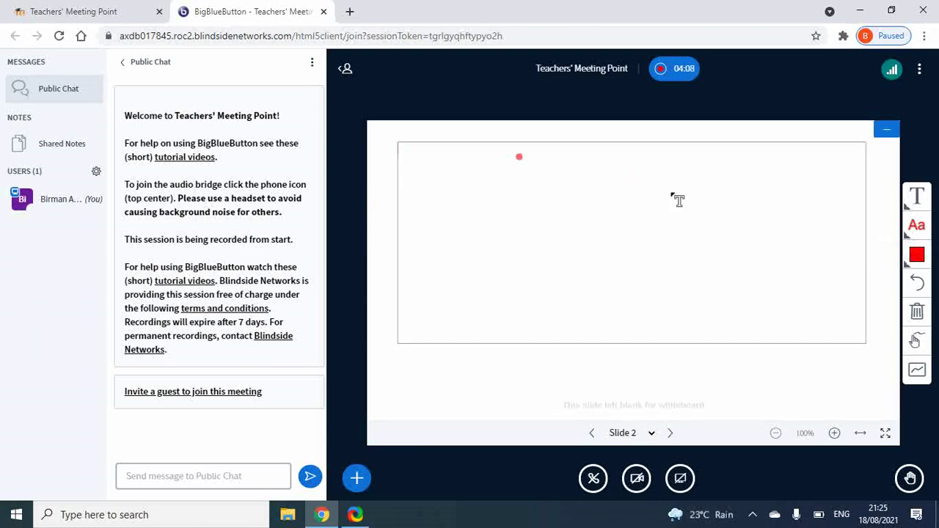
{"action": "left_click", "coordinate": [557, 174]}
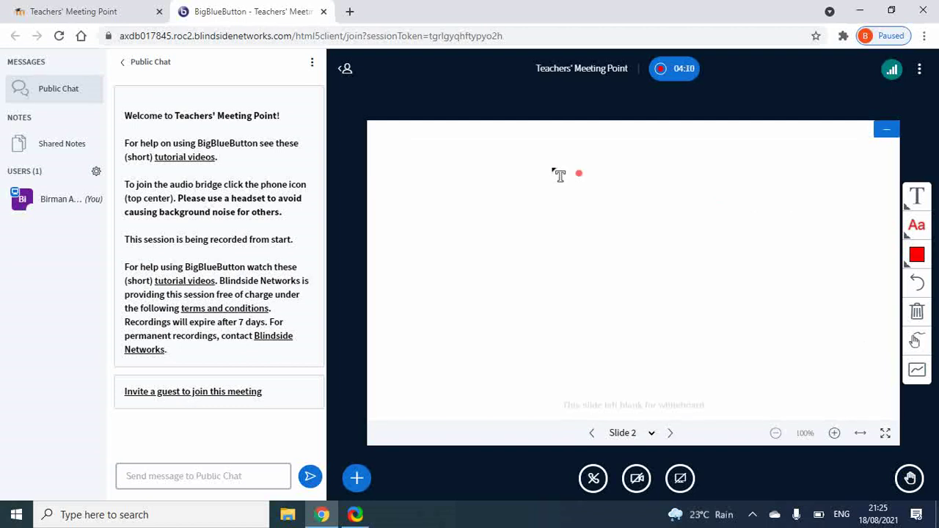
{"action": "left_click_drag", "start_coordinate": [438, 157], "coordinate": [815, 336]}
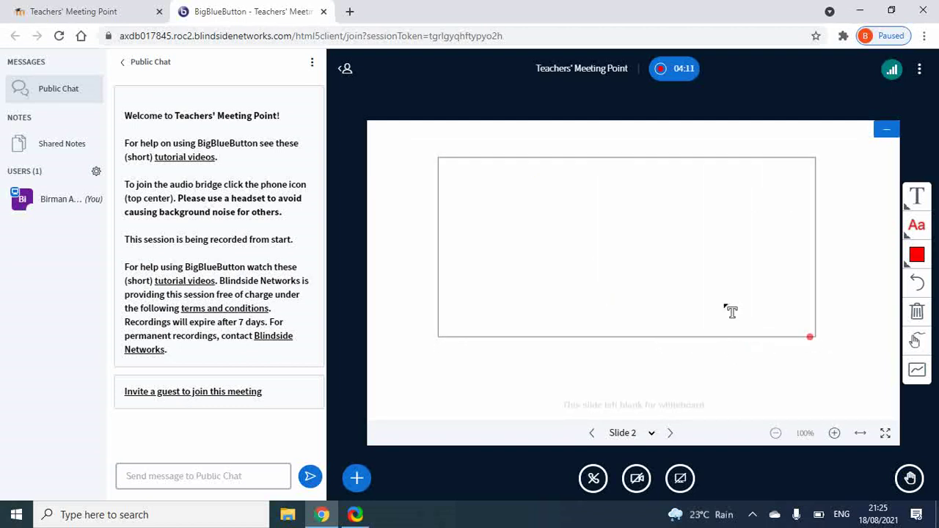
{"action": "left_click", "coordinate": [541, 215]}
{"action": "left_click_drag", "start_coordinate": [424, 162], "coordinate": [845, 332]}
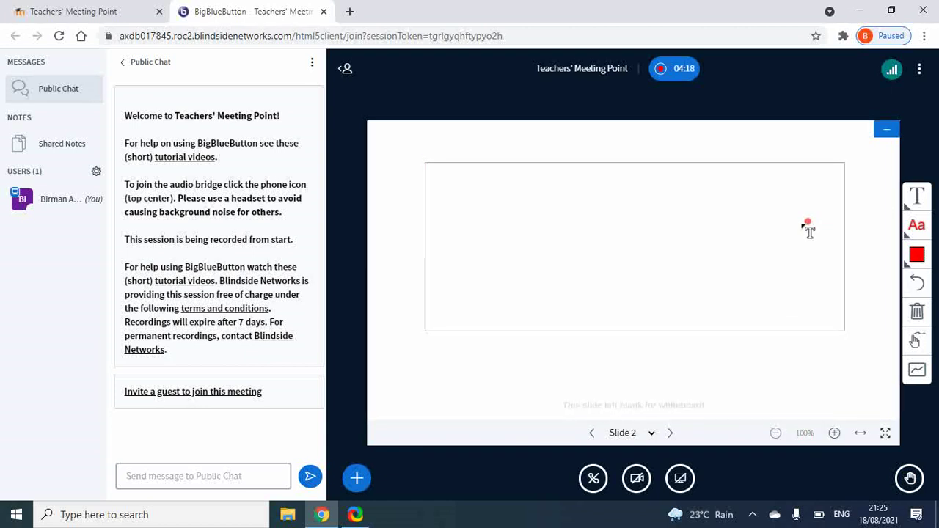
Type 'Todays homework will be the same exercise which we have done in the class' and place it
{"action": "type", "text": "Todays"}
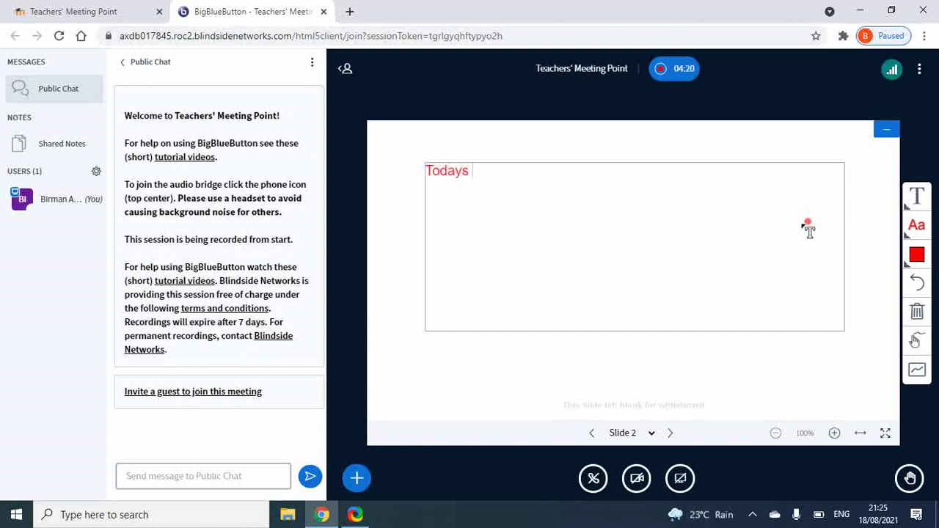
{"action": "type", "text": " how"}
{"action": "key", "text": "BackSpace"}
{"action": "type", "text": "mework will be the "}
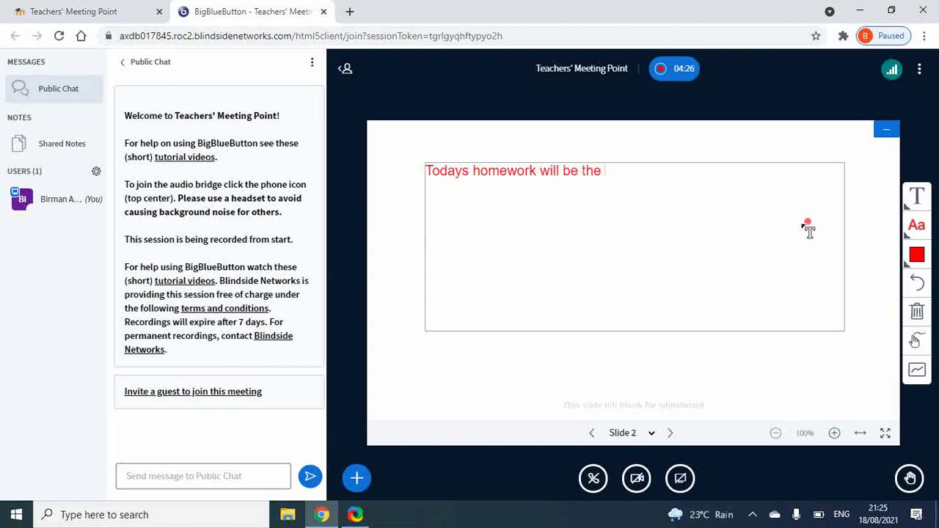
{"action": "type", "text": "same exercis"}
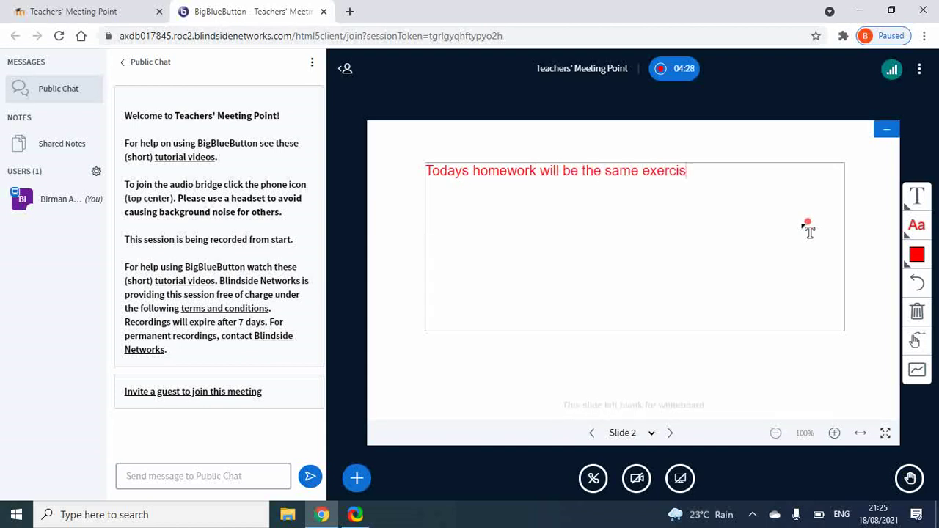
{"action": "type", "text": "e which we have done in the "}
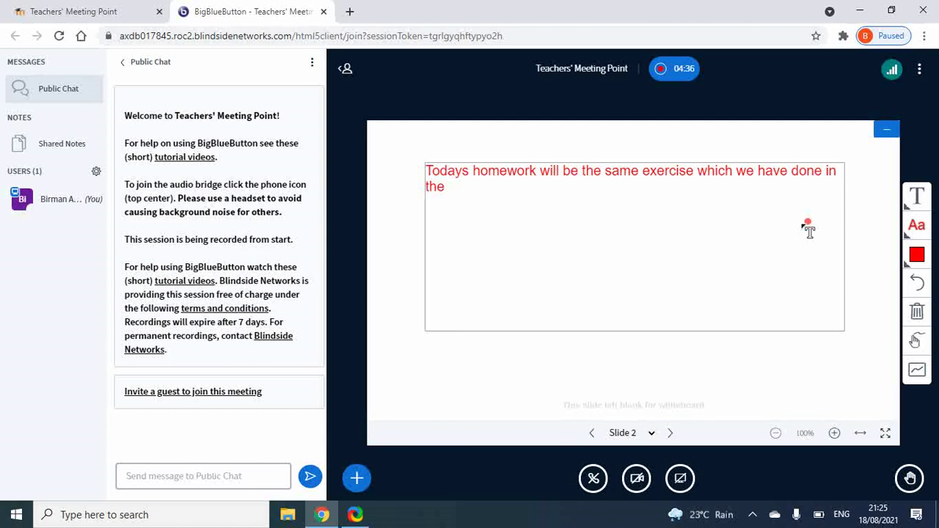
{"action": "type", "text": "class...."}
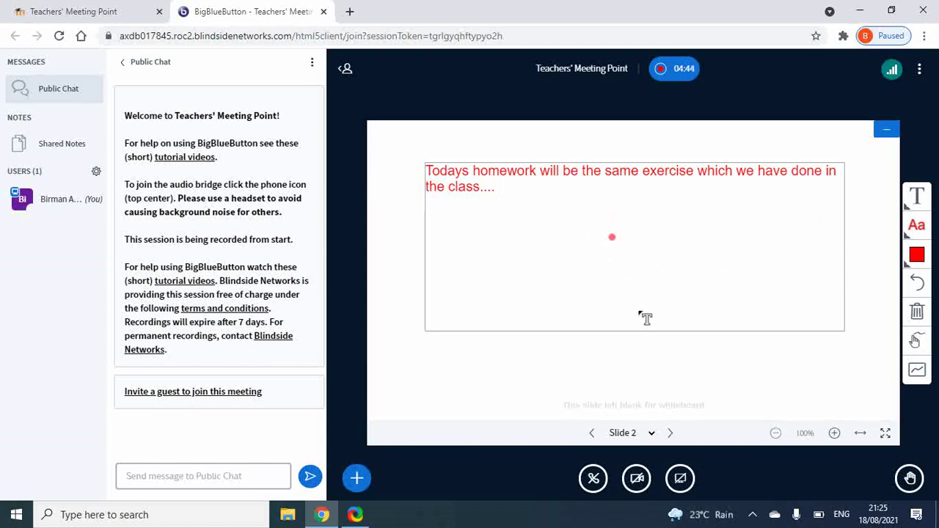
{"action": "left_click", "coordinate": [673, 355]}
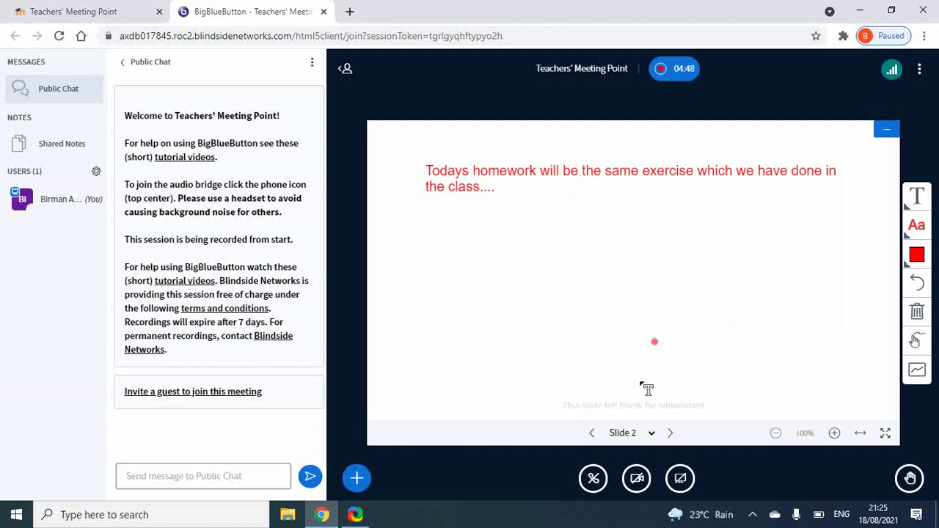
Go to blank Slide 3, set text size to the largest (36), and draw a text box across its top
{"action": "left_click", "coordinate": [649, 432]}
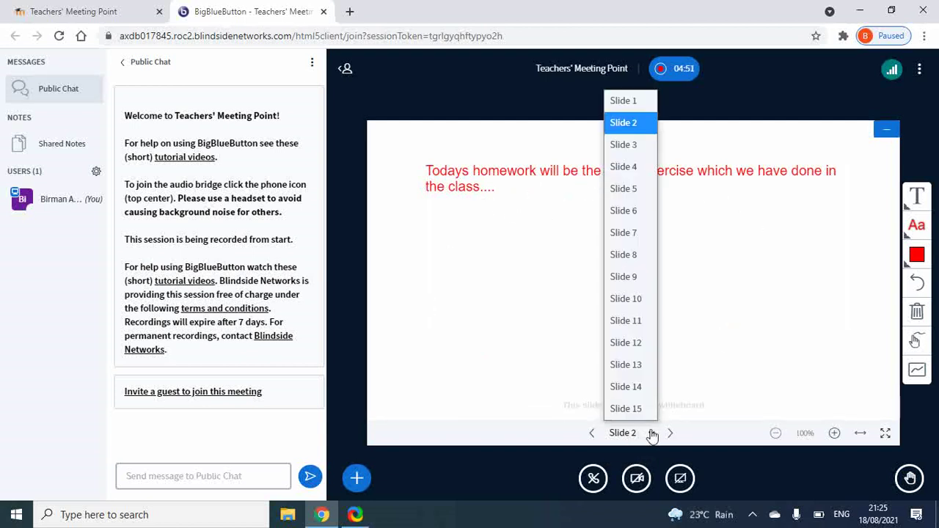
{"action": "left_click", "coordinate": [642, 156]}
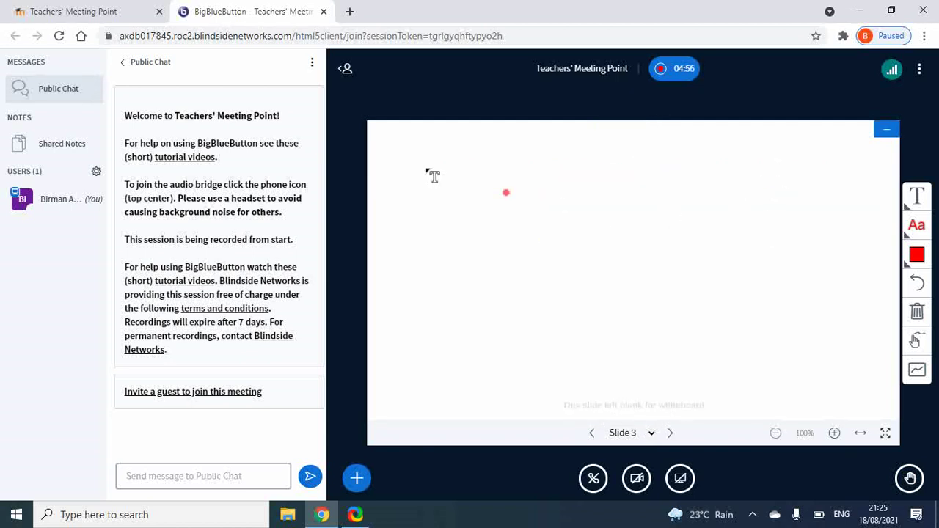
{"action": "left_click_drag", "start_coordinate": [413, 154], "coordinate": [827, 351]}
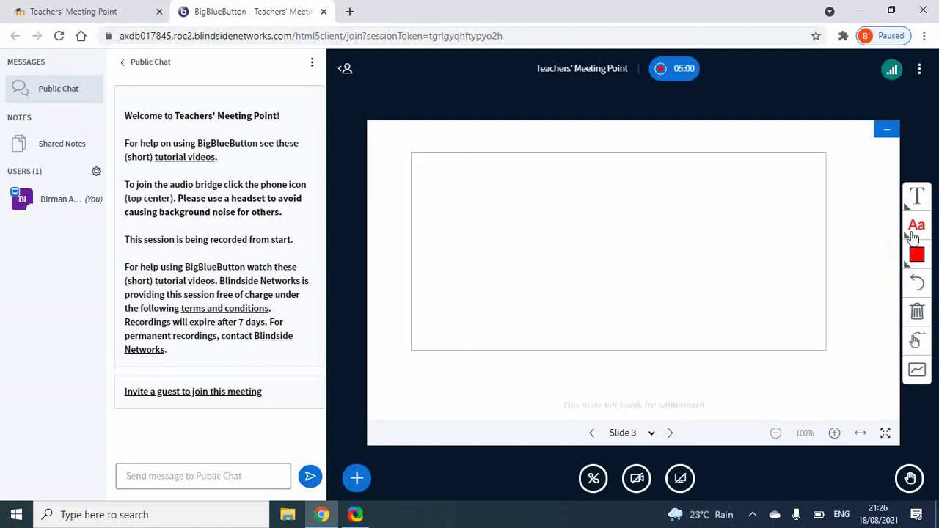
{"action": "left_click", "coordinate": [913, 233]}
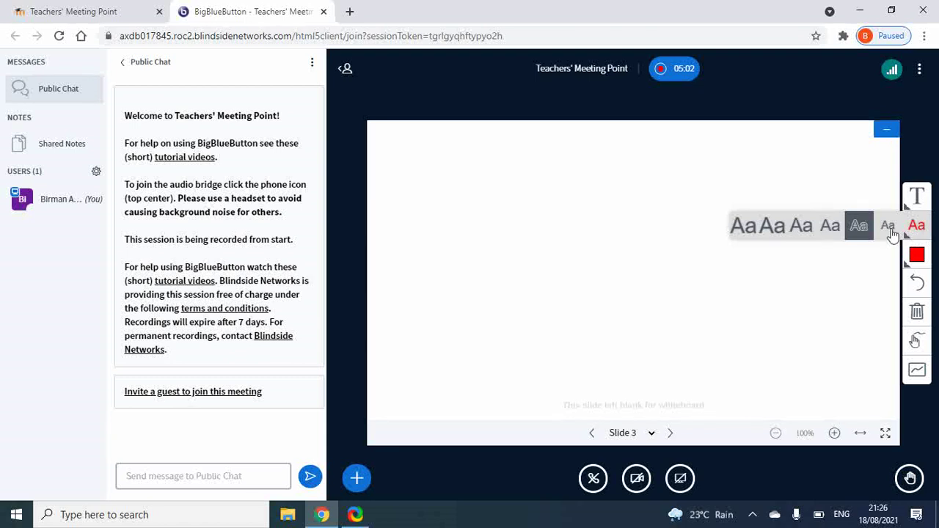
{"action": "left_click", "coordinate": [743, 227]}
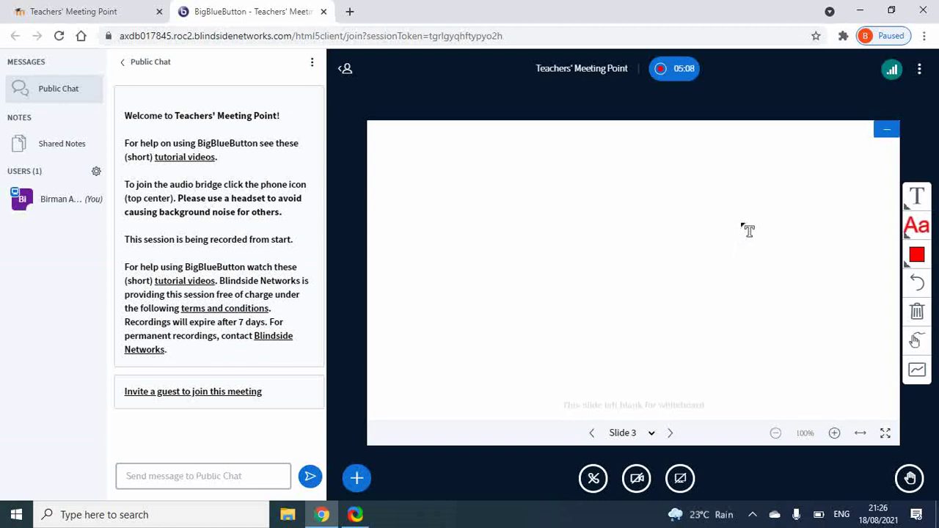
{"action": "left_click_drag", "start_coordinate": [415, 162], "coordinate": [845, 350]}
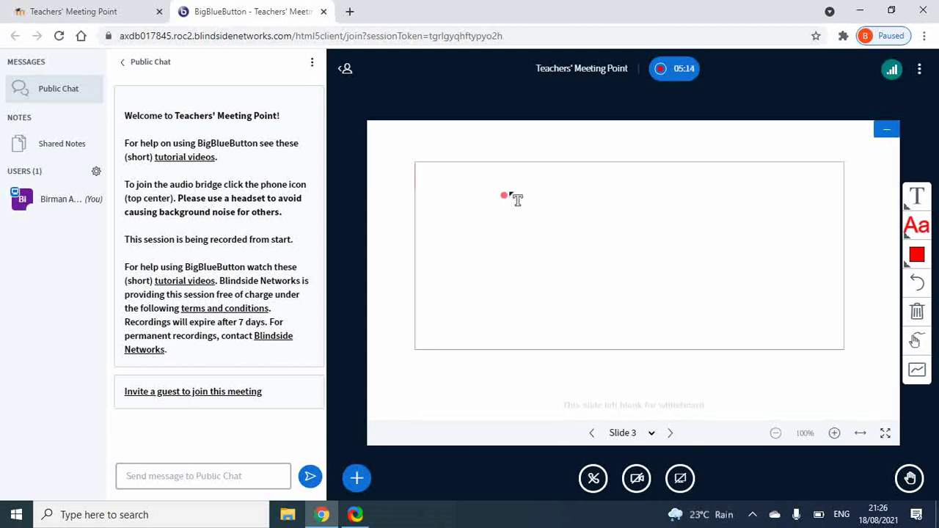
Type 'you all are requested to submit your homework tomorrow without fail' on Slide 3, correcting typos
{"action": "type", "text": "yoou al"}
{"action": "key", "text": "BackSpace"}
{"action": "key", "text": "BackSpace"}
{"action": "key", "text": "BackSpace"}
{"action": "key", "text": "BackSpace"}
{"action": "key", "text": "BackSpace"}
{"action": "key", "text": "BackSpace"}
{"action": "key", "text": "BackSpace"}
{"action": "type", "text": "you ll"}
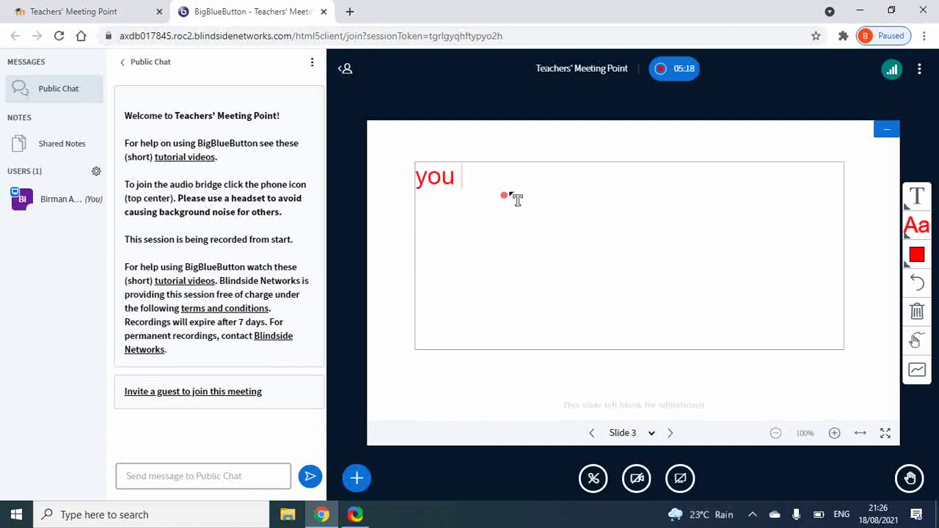
{"action": "key", "text": "BackSpace"}
{"action": "key", "text": "BackSpace"}
{"action": "type", "text": "all are requested to s"}
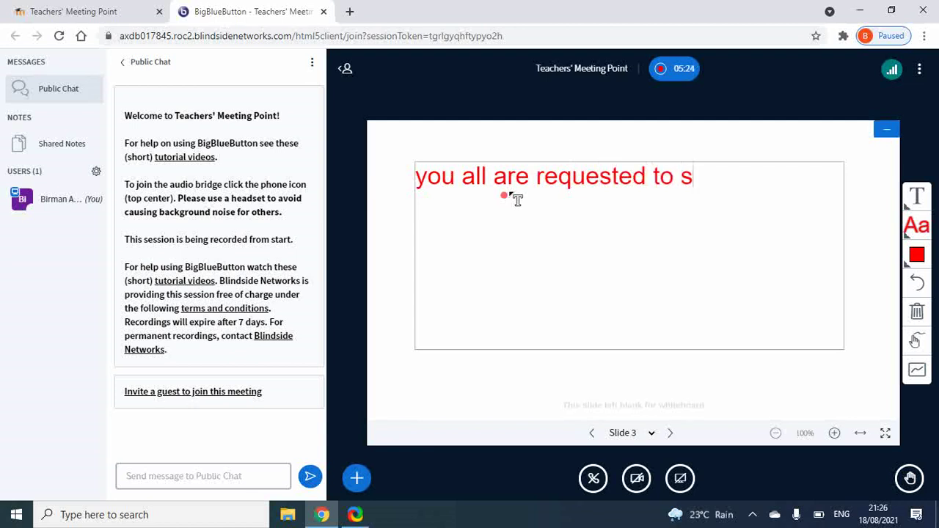
{"action": "type", "text": "ubmit your homewor"}
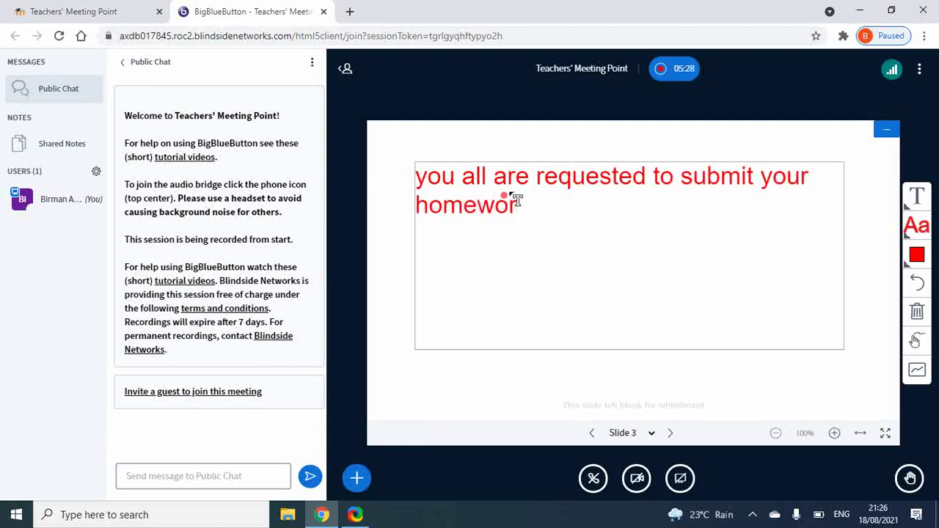
{"action": "type", "text": "k tomorro"}
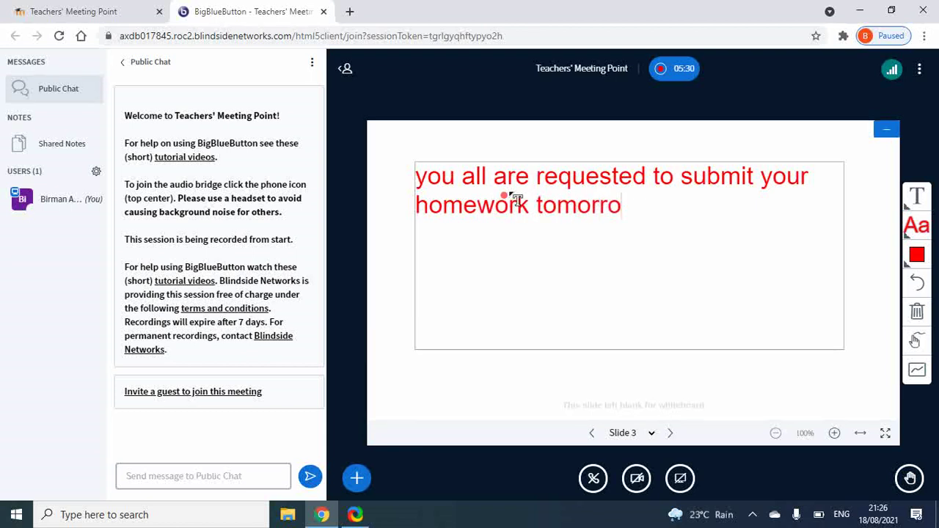
{"action": "type", "text": "w withou"}
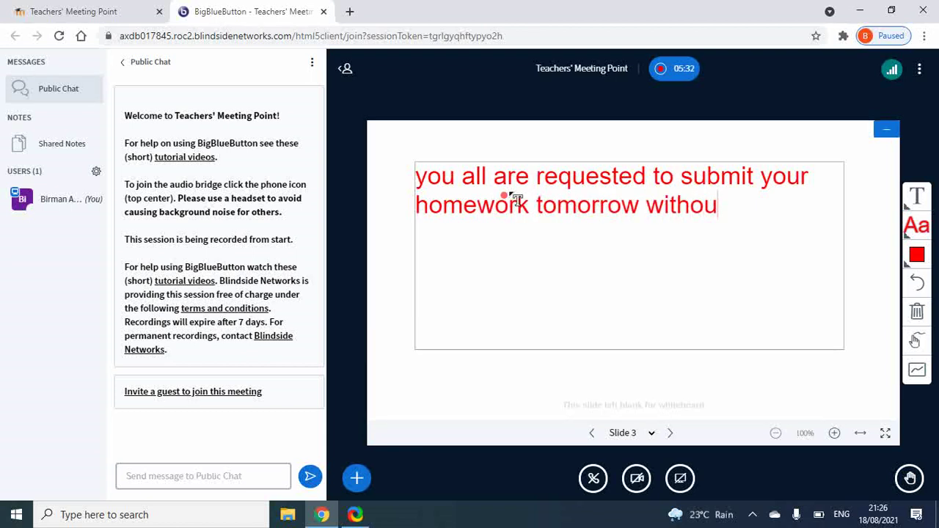
{"action": "type", "text": "t fail."}
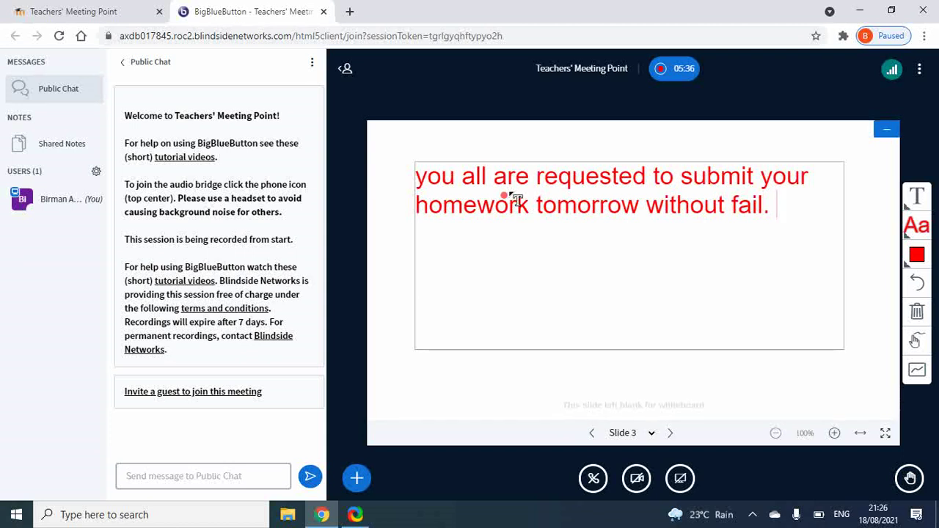
Move to blank Slide 4 and draw a text box on it
{"action": "left_click", "coordinate": [652, 434]}
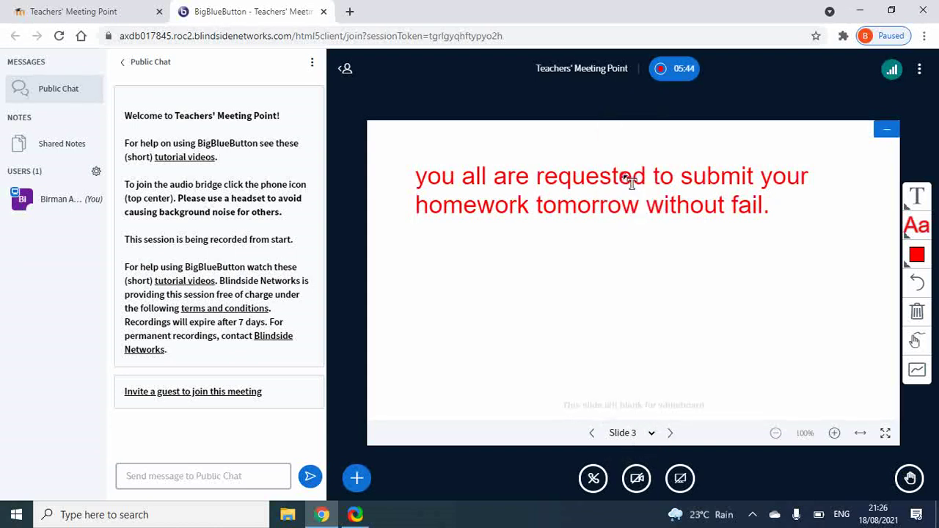
{"action": "key", "text": "Right"}
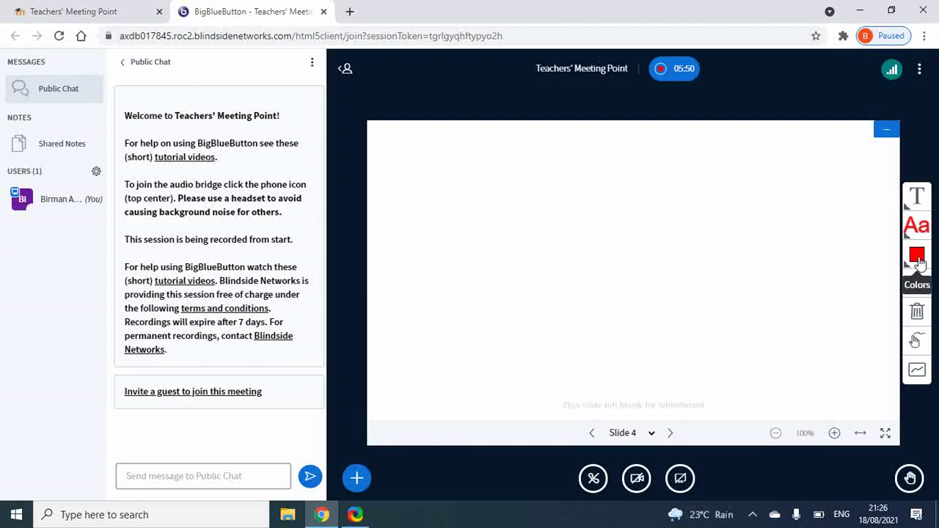
{"action": "left_click_drag", "start_coordinate": [444, 179], "coordinate": [829, 348]}
{"action": "left_click_drag", "start_coordinate": [848, 383], "coordinate": [846, 382]}
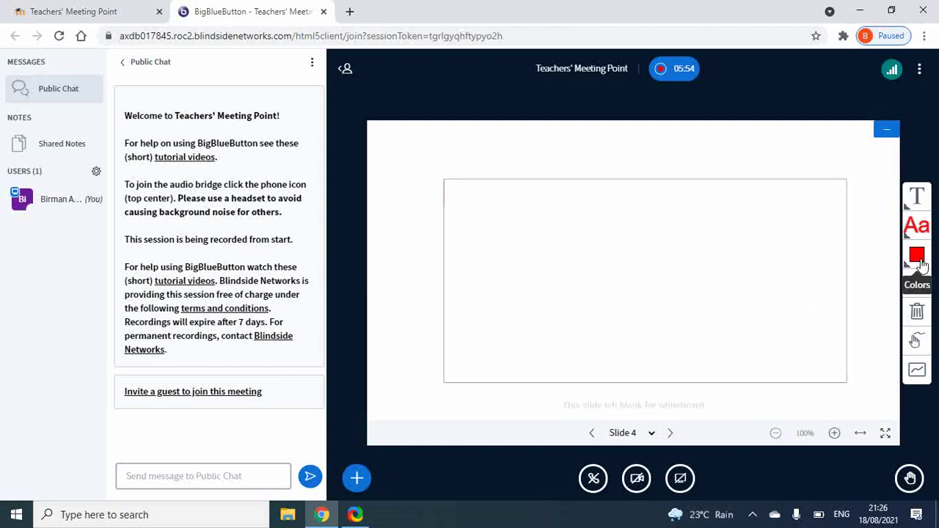
Change the whiteboard annotation colour from red to blue
{"action": "left_click", "coordinate": [918, 258]}
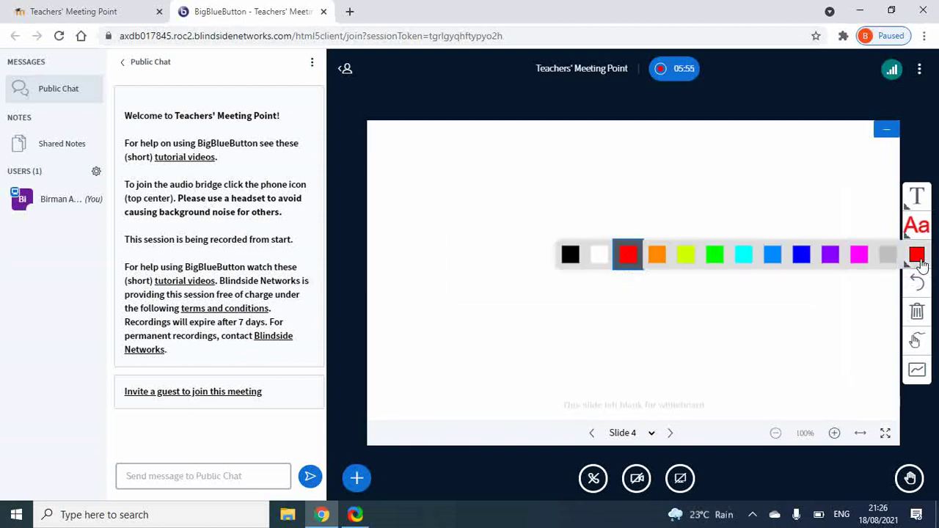
{"action": "left_click", "coordinate": [799, 255]}
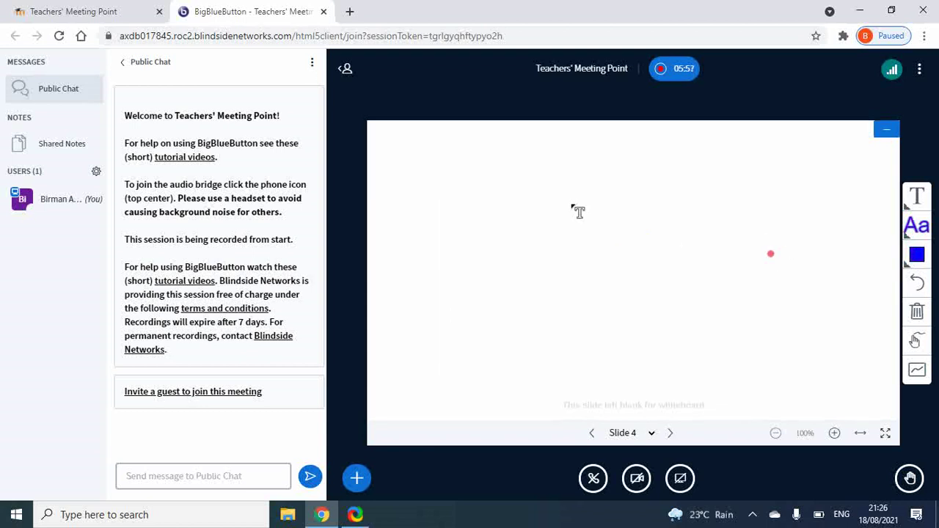
{"action": "left_click", "coordinate": [914, 255]}
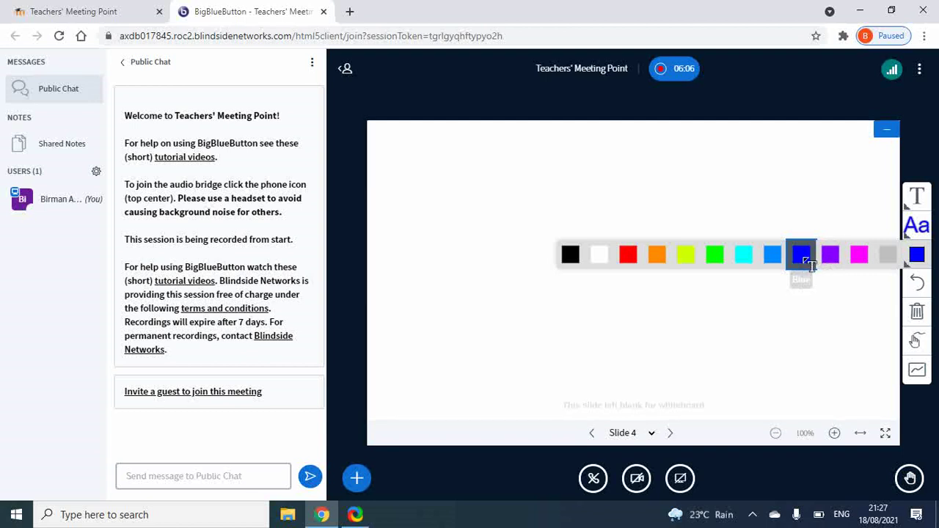
In blue, add text on Slide 4: 'I hope that till this much you got the point like how to use tools.'
{"action": "left_click", "coordinate": [801, 257]}
{"action": "left_click_drag", "start_coordinate": [449, 179], "coordinate": [823, 338]}
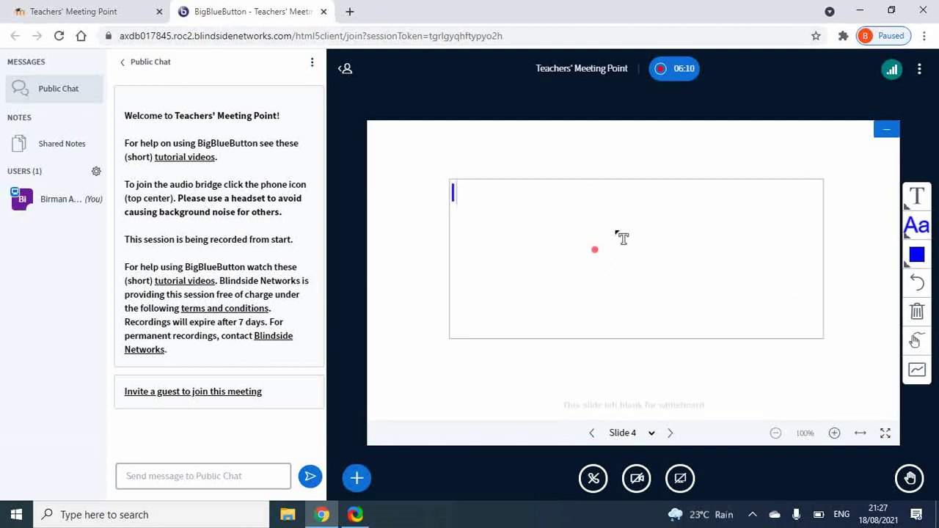
{"action": "type", "text": "I hope tht"}
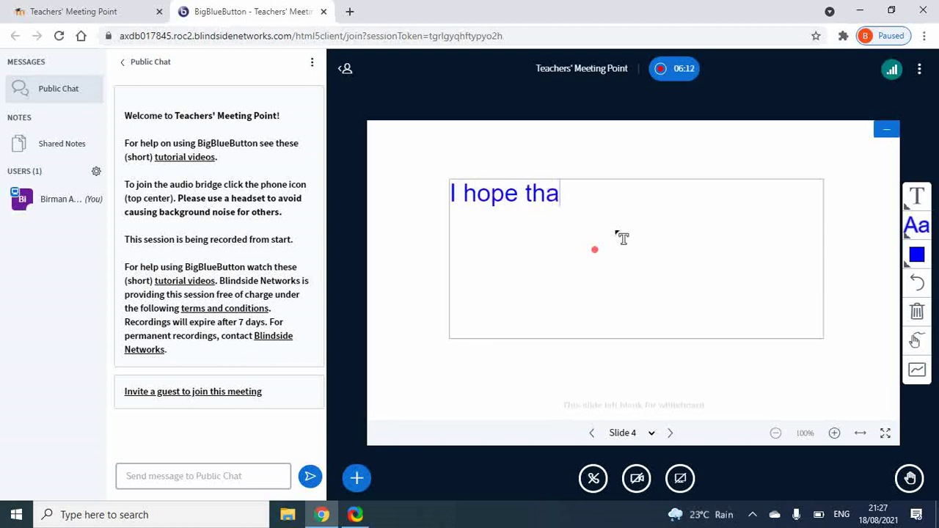
{"action": "type", "text": " till this m"}
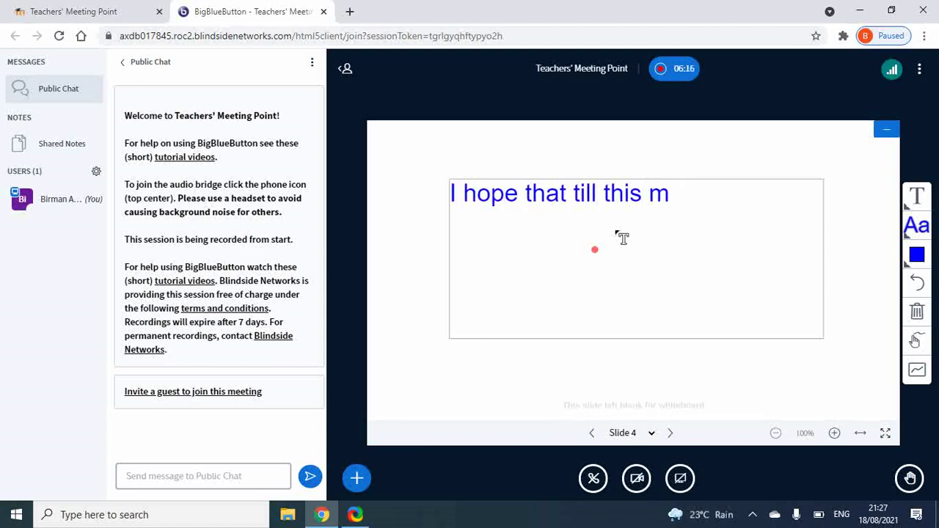
{"action": "type", "text": "uch you got"}
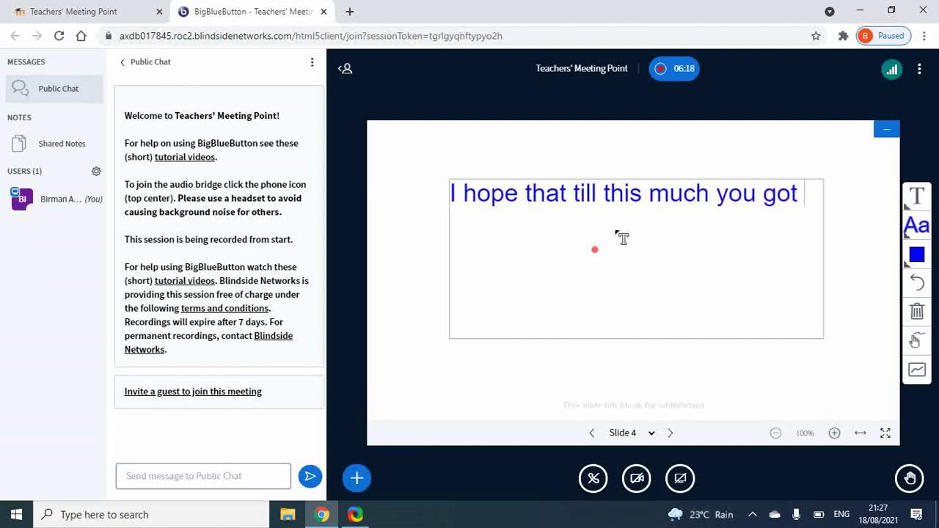
{"action": "type", "text": " the poi"}
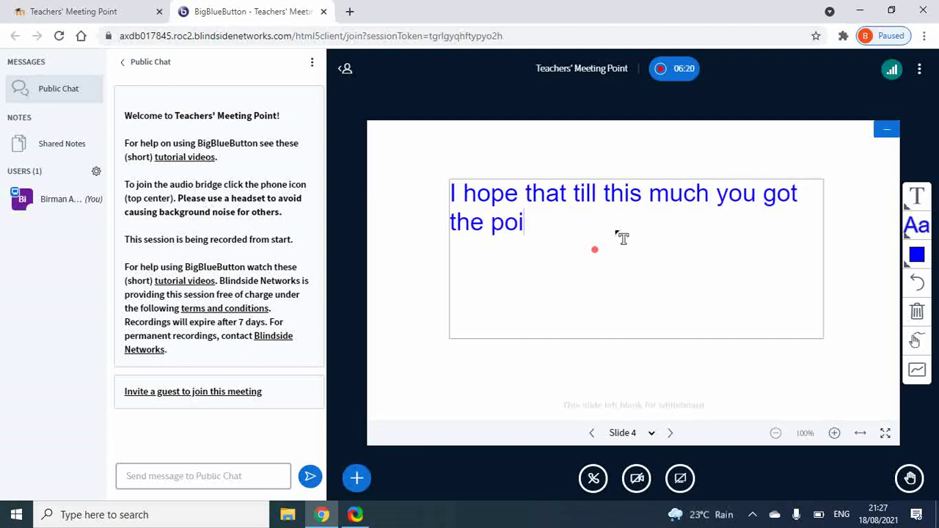
{"action": "type", "text": "nt like to "}
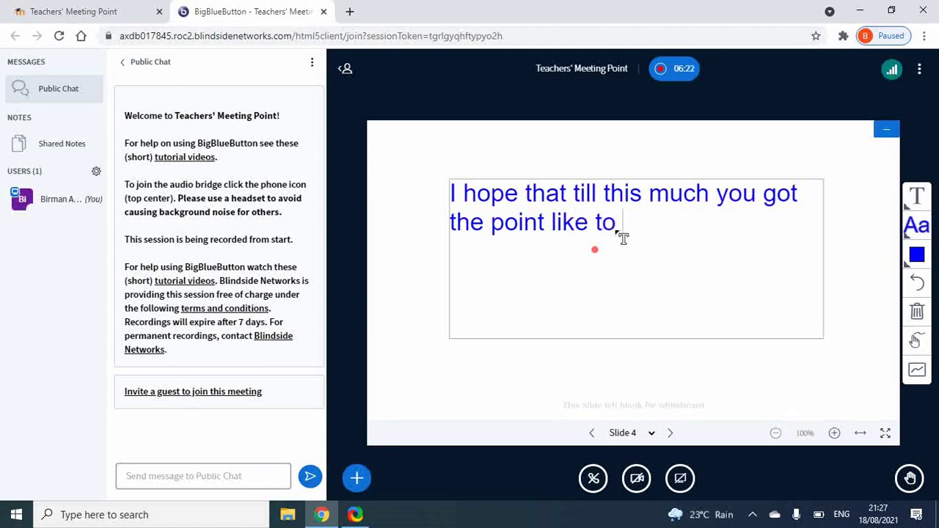
{"action": "type", "text": "how to use"}
{"action": "type", "text": " toll"}
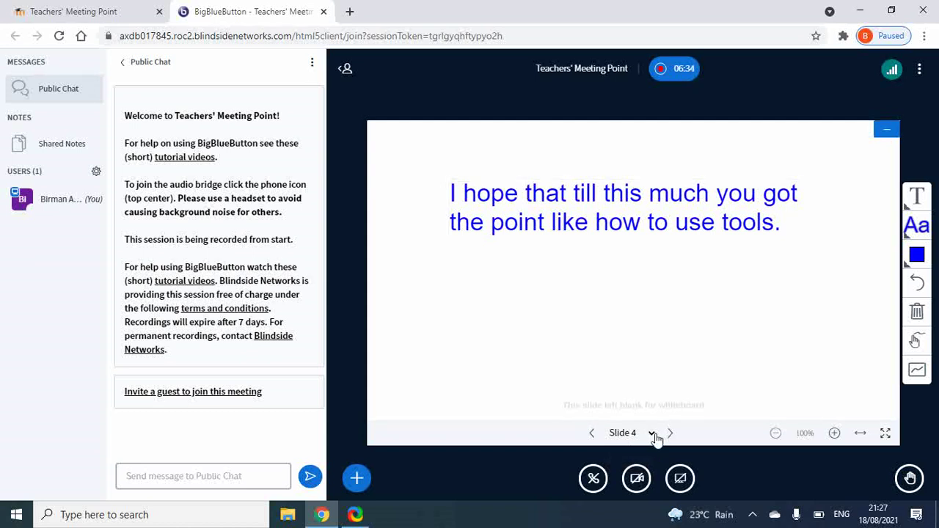
Step through the slides back to Slide 2 and clear its red homework note
{"action": "left_click", "coordinate": [651, 432]}
{"action": "left_click", "coordinate": [633, 198]}
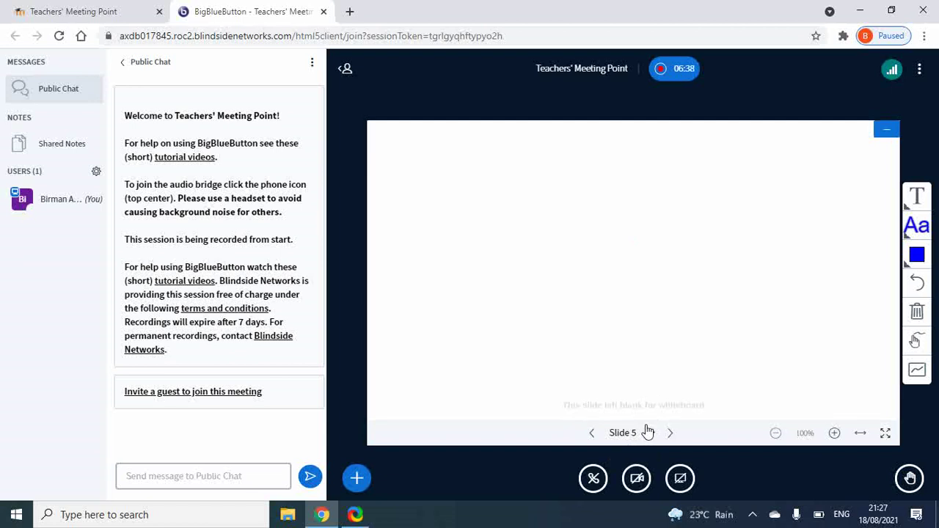
{"action": "left_click", "coordinate": [593, 438]}
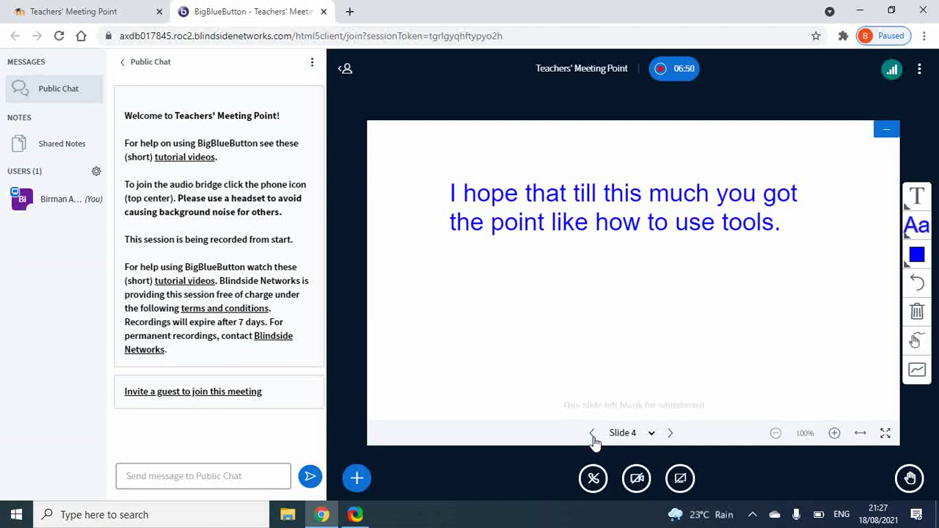
{"action": "left_click", "coordinate": [592, 437]}
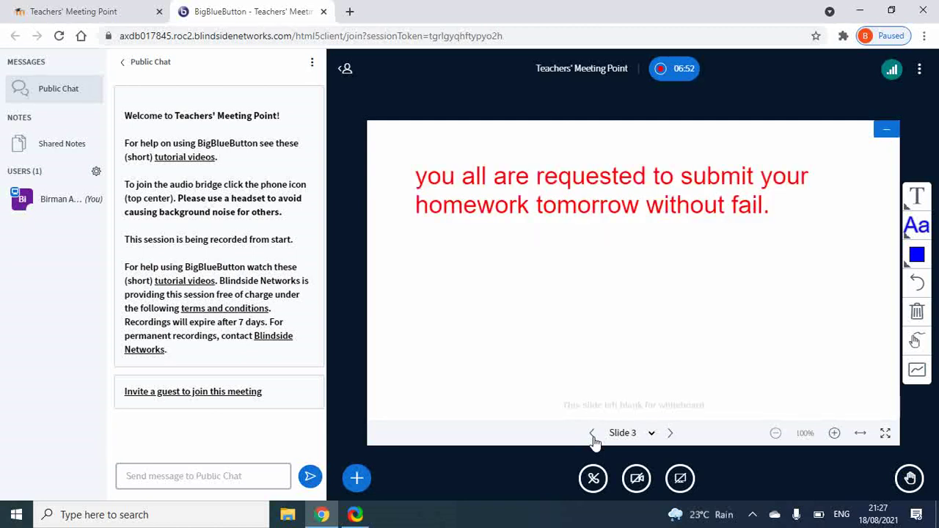
{"action": "left_click", "coordinate": [593, 437]}
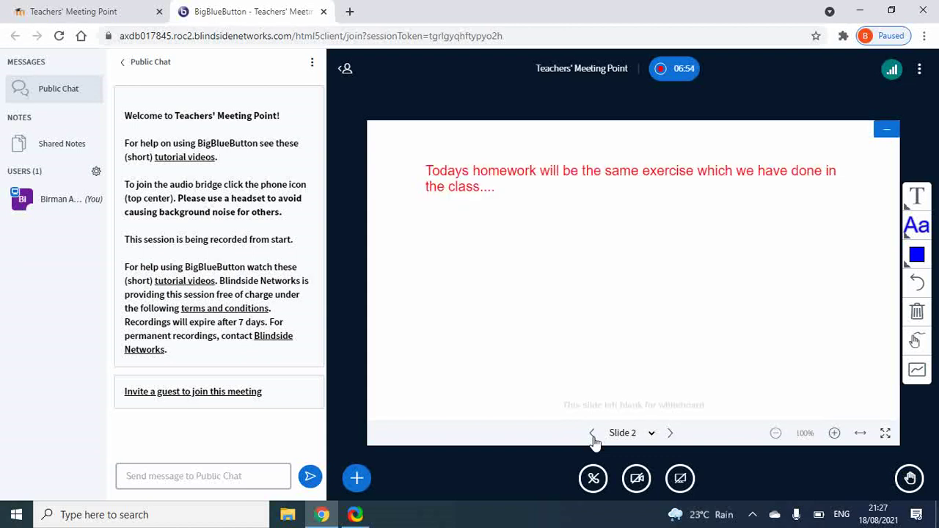
{"action": "left_click", "coordinate": [917, 316]}
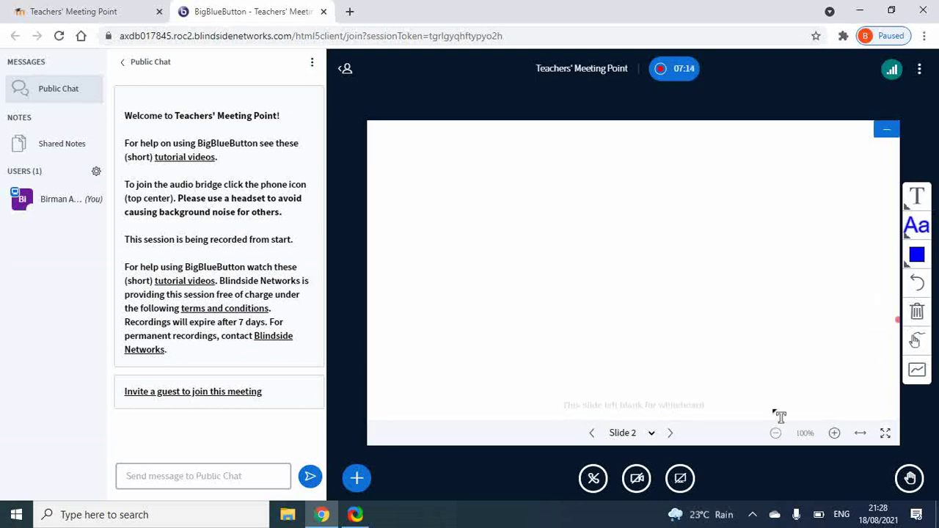
Go to Slide 3, clear all its annotations, and return to blank Slide 2
{"action": "left_click", "coordinate": [651, 433]}
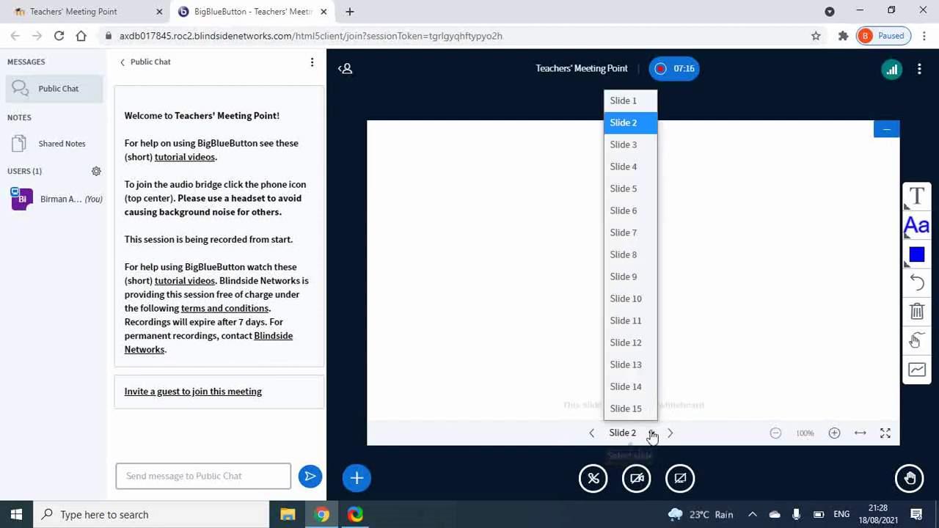
{"action": "left_click", "coordinate": [633, 151]}
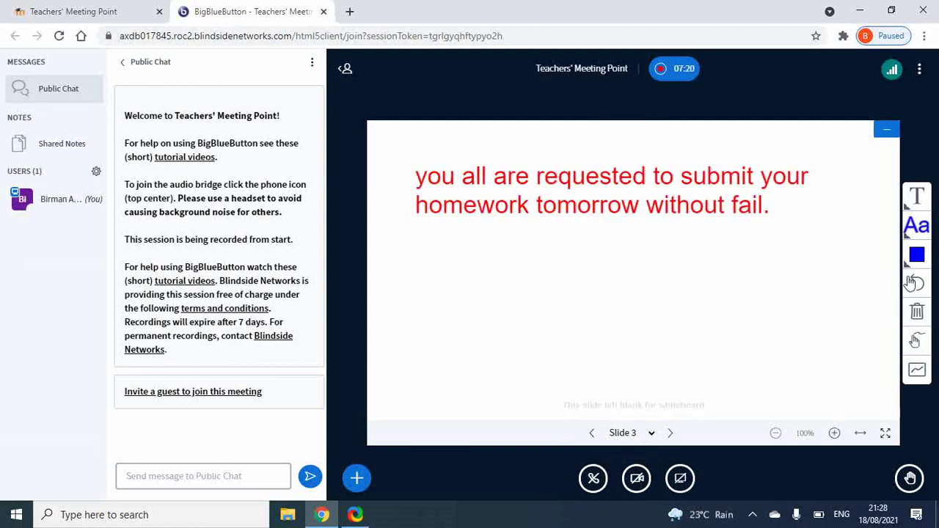
{"action": "left_click", "coordinate": [918, 314]}
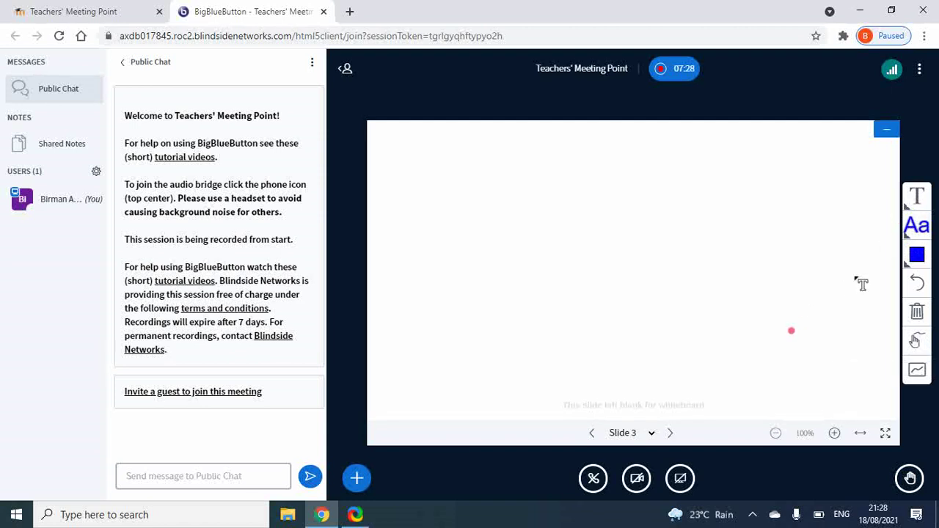
{"action": "left_click", "coordinate": [593, 433]}
{"action": "left_click", "coordinate": [913, 201]}
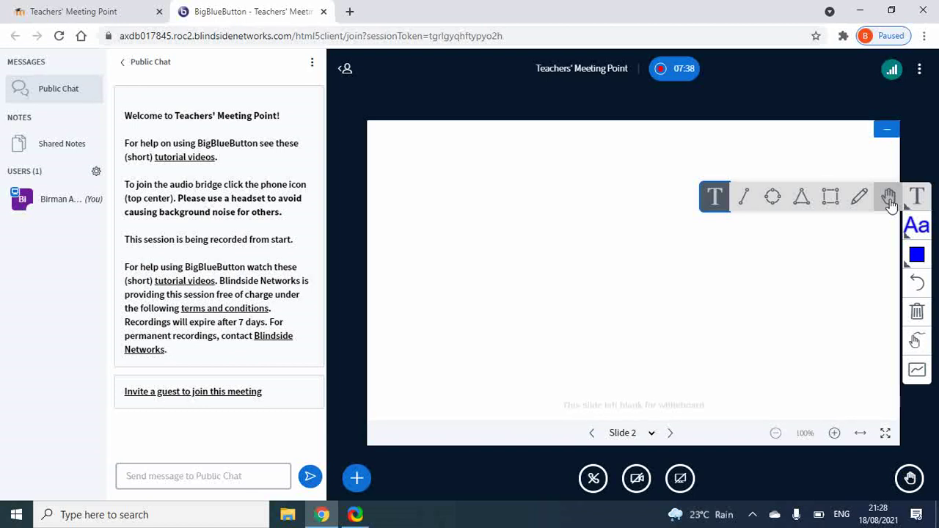
{"action": "left_click", "coordinate": [889, 198]}
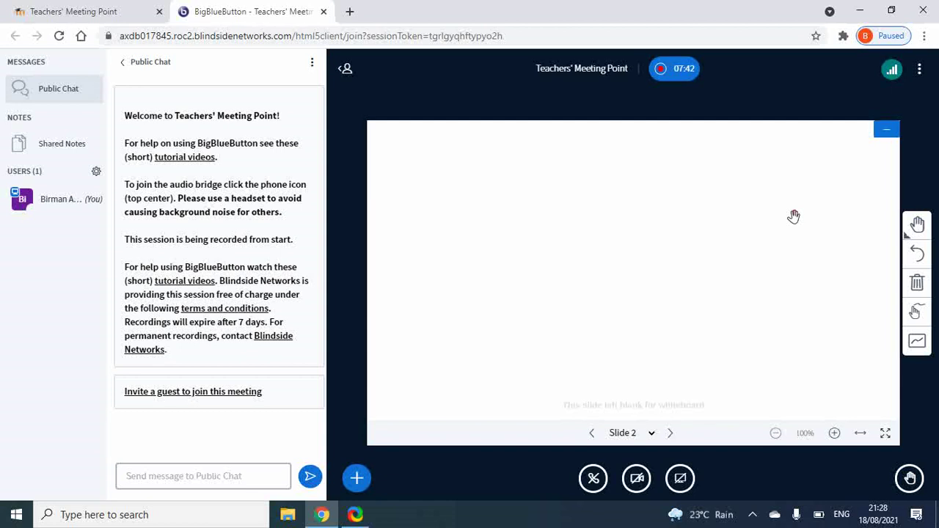
{"action": "left_click", "coordinate": [917, 226]}
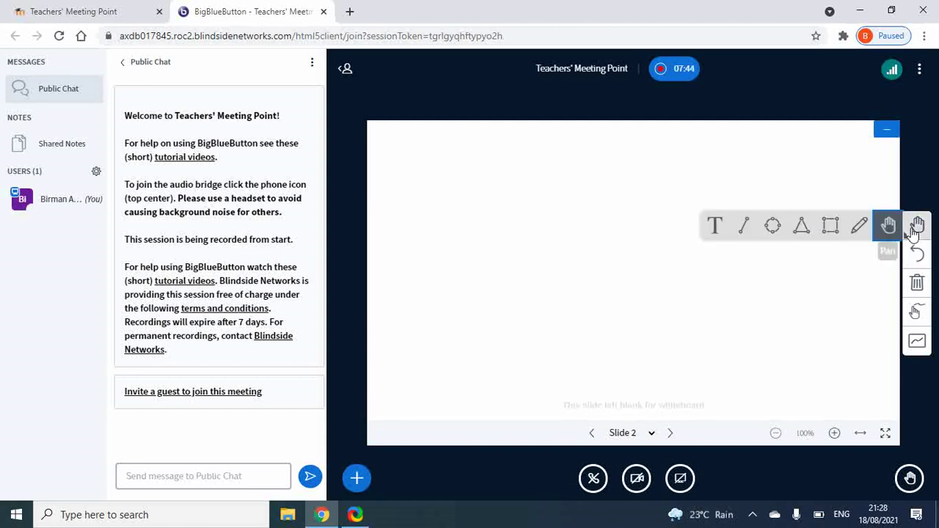
{"action": "left_click", "coordinate": [859, 225]}
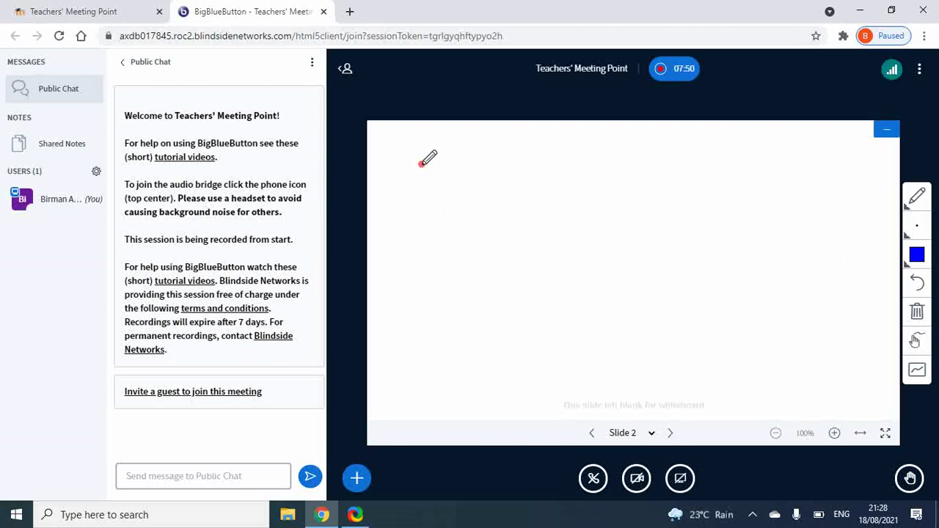
{"action": "mouse_move", "coordinate": [422, 165]}
{"action": "left_mouse_down"}
{"action": "mouse_move", "coordinate": [420, 189]}
{"action": "mouse_move", "coordinate": [430, 176]}
{"action": "mouse_move", "coordinate": [433, 187]}
{"action": "mouse_move", "coordinate": [444, 155]}
{"action": "mouse_move", "coordinate": [444, 185]}
{"action": "mouse_move", "coordinate": [450, 171]}
{"action": "mouse_move", "coordinate": [456, 186]}
{"action": "mouse_move", "coordinate": [472, 186]}
{"action": "mouse_move", "coordinate": [509, 153]}
{"action": "mouse_move", "coordinate": [531, 192]}
{"action": "left_mouse_up"}
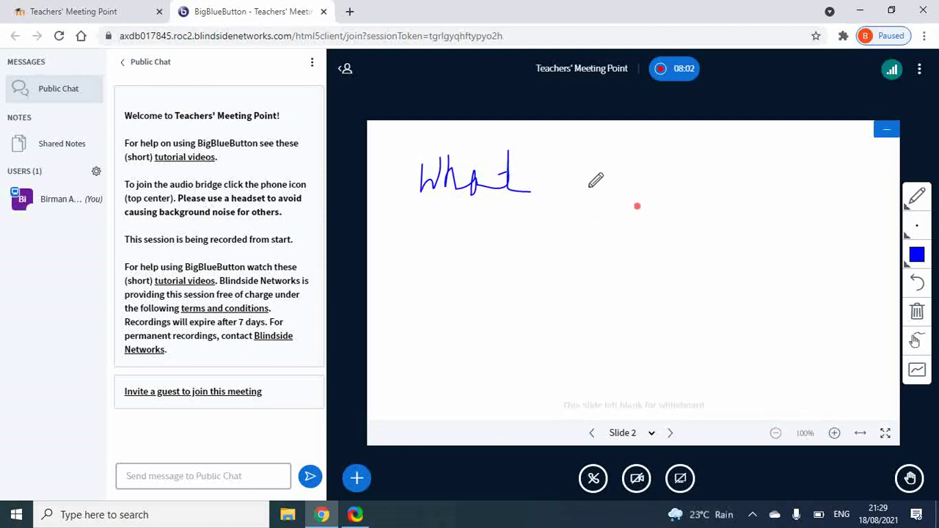
{"action": "left_click_drag", "start_coordinate": [584, 178], "coordinate": [603, 197]}
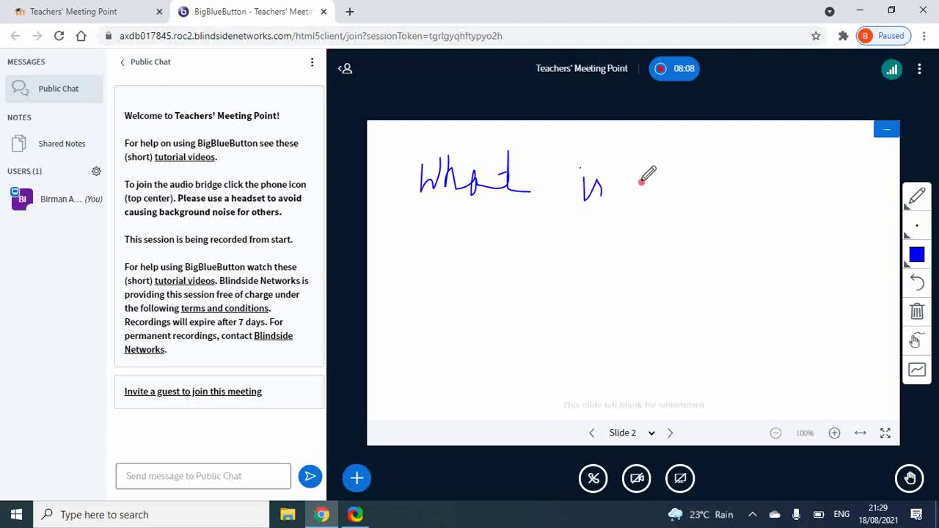
{"action": "mouse_move", "coordinate": [642, 181]}
{"action": "left_mouse_down"}
{"action": "mouse_move", "coordinate": [673, 165]}
{"action": "mouse_move", "coordinate": [663, 189]}
{"action": "mouse_move", "coordinate": [724, 178]}
{"action": "mouse_move", "coordinate": [768, 214]}
{"action": "left_mouse_up"}
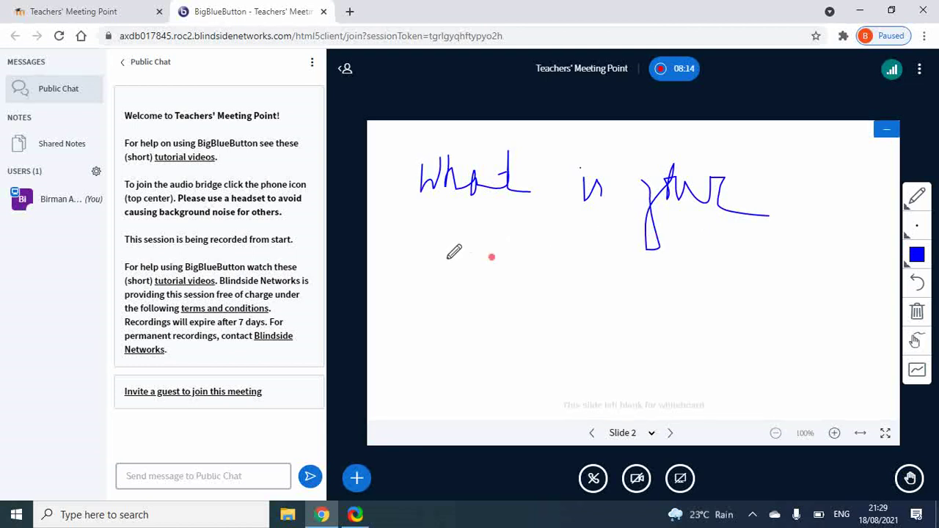
{"action": "mouse_move", "coordinate": [449, 258]}
{"action": "left_mouse_down"}
{"action": "mouse_move", "coordinate": [488, 274]}
{"action": "mouse_move", "coordinate": [560, 267]}
{"action": "mouse_move", "coordinate": [631, 286]}
{"action": "left_mouse_up"}
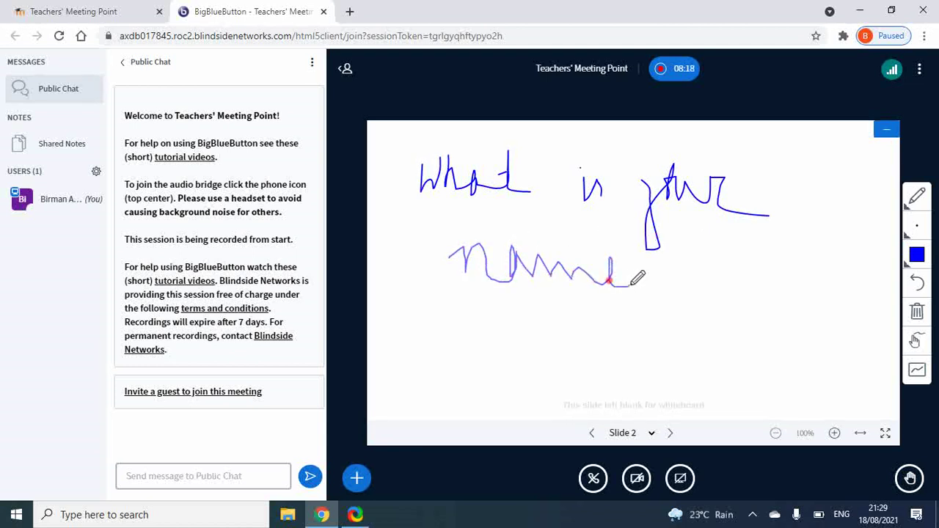
{"action": "left_click", "coordinate": [705, 277]}
{"action": "mouse_move", "coordinate": [694, 210]}
{"action": "left_mouse_down"}
{"action": "mouse_move", "coordinate": [703, 233]}
{"action": "mouse_move", "coordinate": [695, 253]}
{"action": "left_mouse_up"}
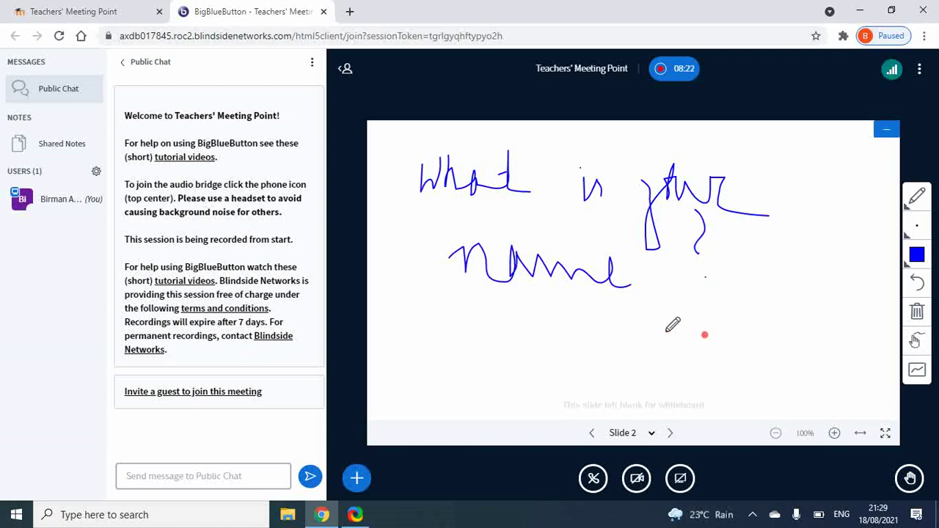
{"action": "mouse_move", "coordinate": [542, 322]}
{"action": "left_mouse_down"}
{"action": "mouse_move", "coordinate": [604, 310]}
{"action": "mouse_move", "coordinate": [785, 182]}
{"action": "left_mouse_up"}
{"action": "left_click_drag", "start_coordinate": [660, 298], "coordinate": [807, 297]}
{"action": "left_click_drag", "start_coordinate": [508, 250], "coordinate": [725, 177]}
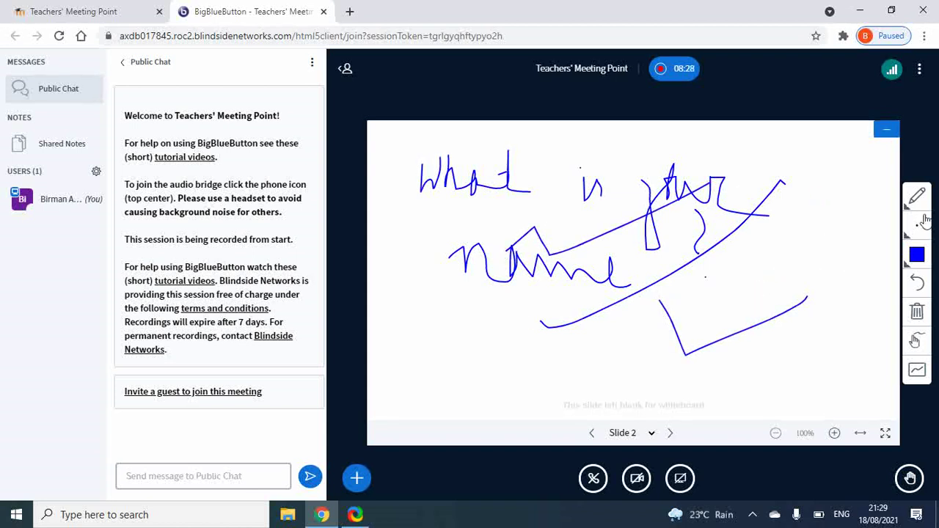
{"action": "left_click", "coordinate": [925, 313]}
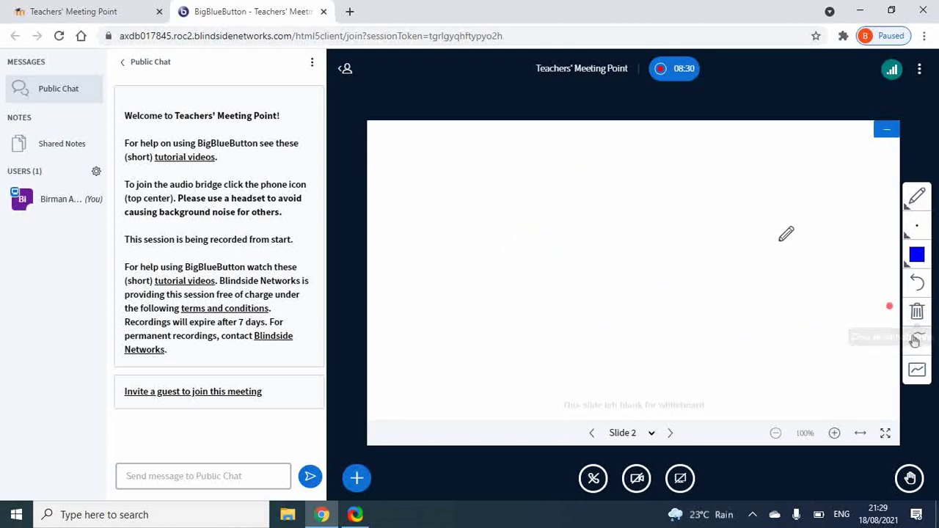
Draw two overlapping blue squares on Slide 2 with the Rectangle tool, undoing a stray third one
{"action": "left_click", "coordinate": [915, 205]}
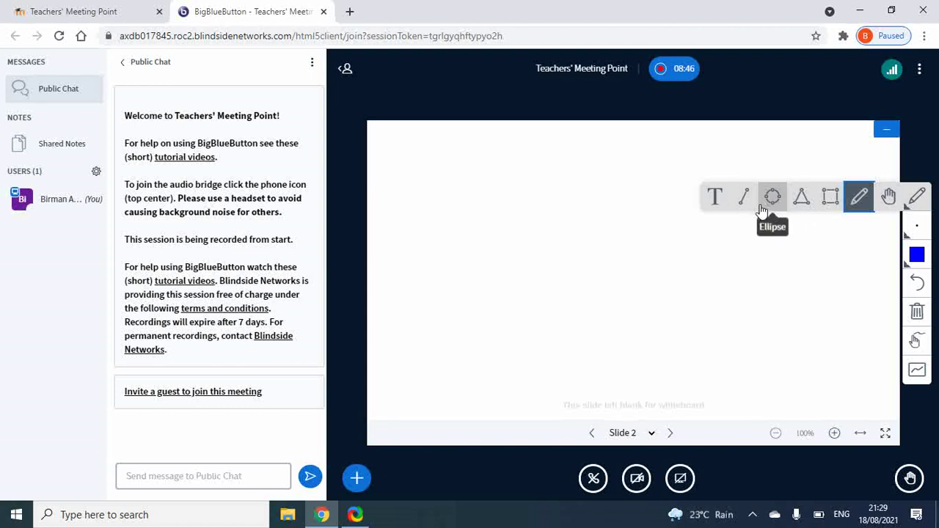
{"action": "left_click", "coordinate": [830, 196]}
{"action": "left_click_drag", "start_coordinate": [433, 169], "coordinate": [510, 254]}
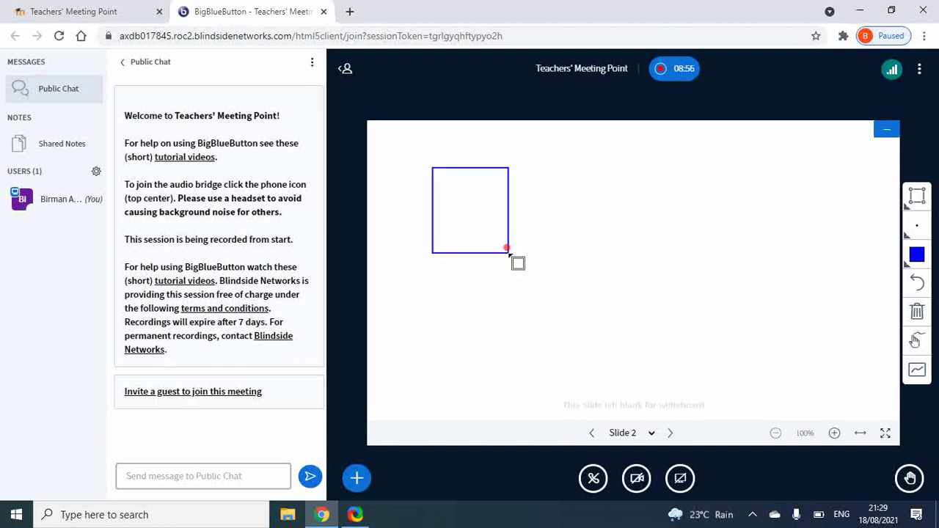
{"action": "left_click_drag", "start_coordinate": [472, 206], "coordinate": [574, 297]}
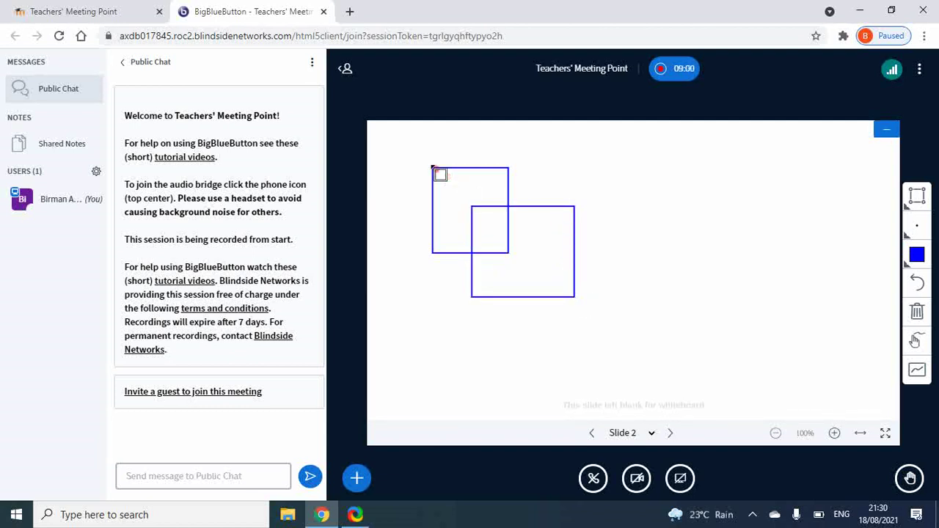
{"action": "left_click_drag", "start_coordinate": [431, 164], "coordinate": [479, 211]}
{"action": "left_click", "coordinate": [917, 281]}
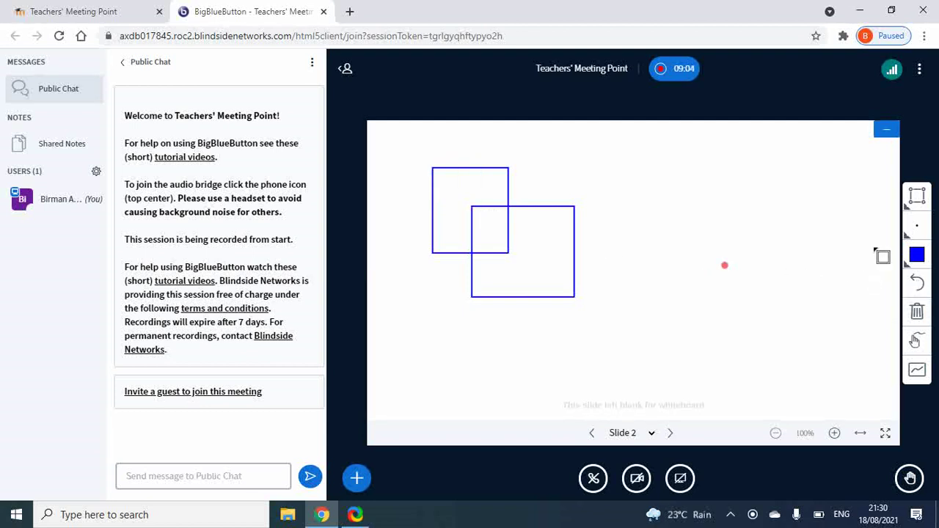
Draw four straight lines joining the matching corners of the small and large squares
{"action": "left_click", "coordinate": [916, 196]}
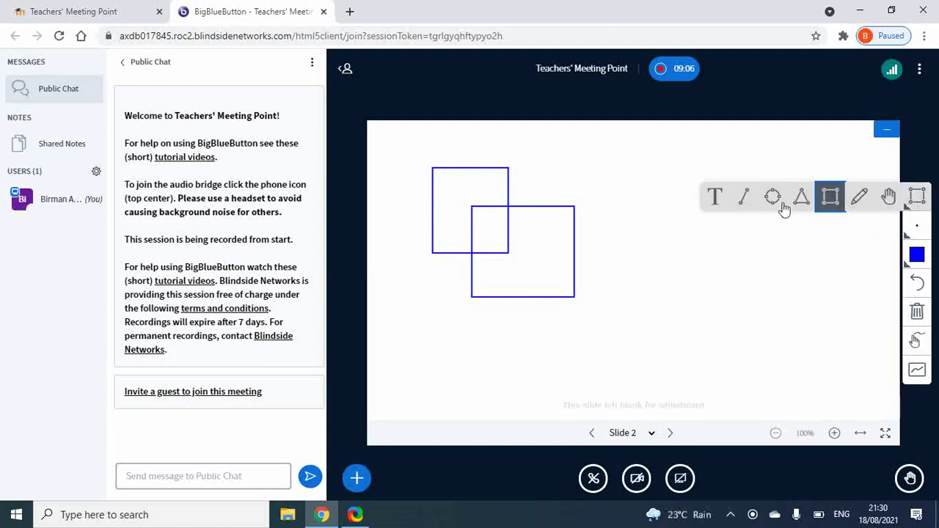
{"action": "left_click", "coordinate": [744, 197]}
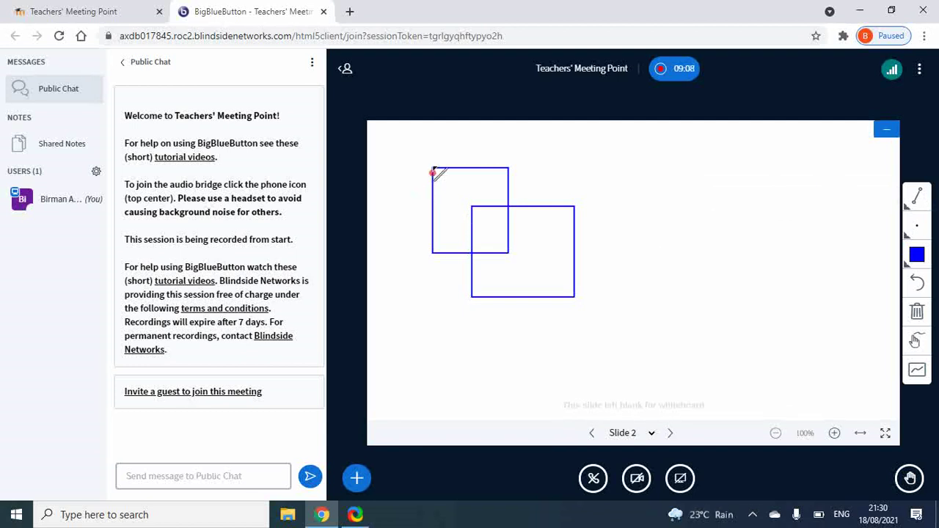
{"action": "left_click_drag", "start_coordinate": [433, 168], "coordinate": [467, 204]}
{"action": "left_click_drag", "start_coordinate": [508, 254], "coordinate": [573, 296]}
{"action": "left_click_drag", "start_coordinate": [508, 167], "coordinate": [569, 204]}
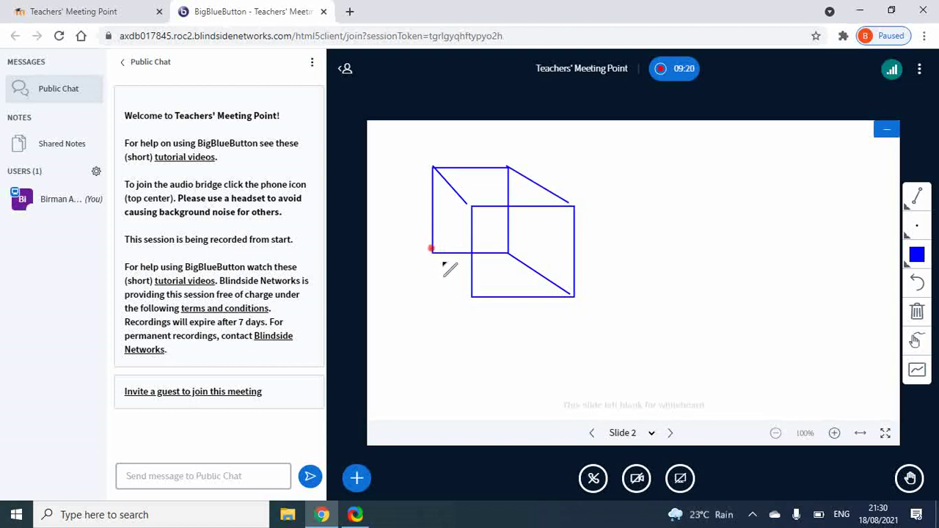
{"action": "left_click_drag", "start_coordinate": [431, 249], "coordinate": [471, 295]}
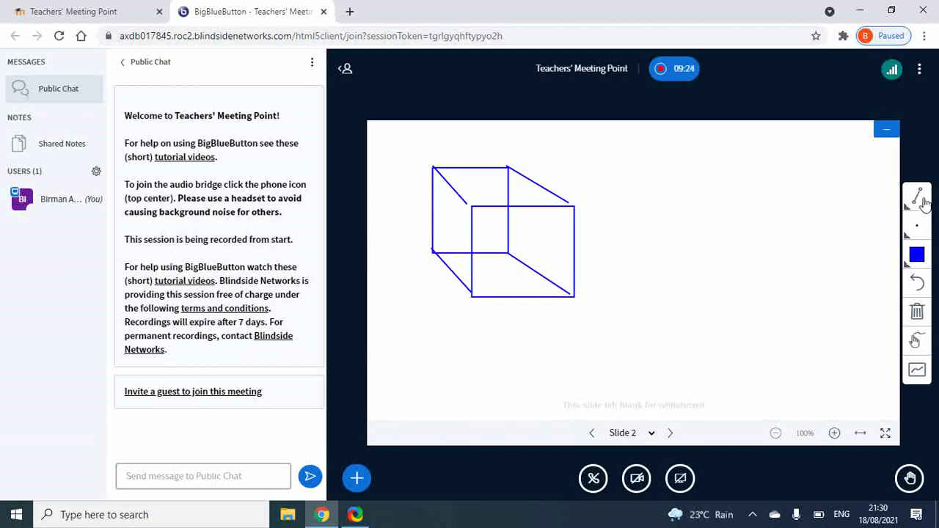
Draw a triangle to the right of the cube
{"action": "left_click", "coordinate": [919, 198]}
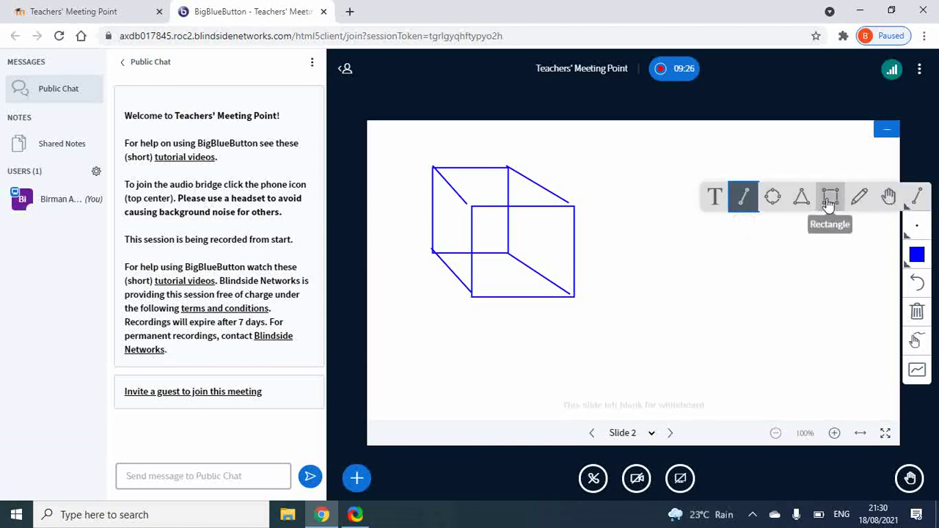
{"action": "left_click", "coordinate": [792, 198]}
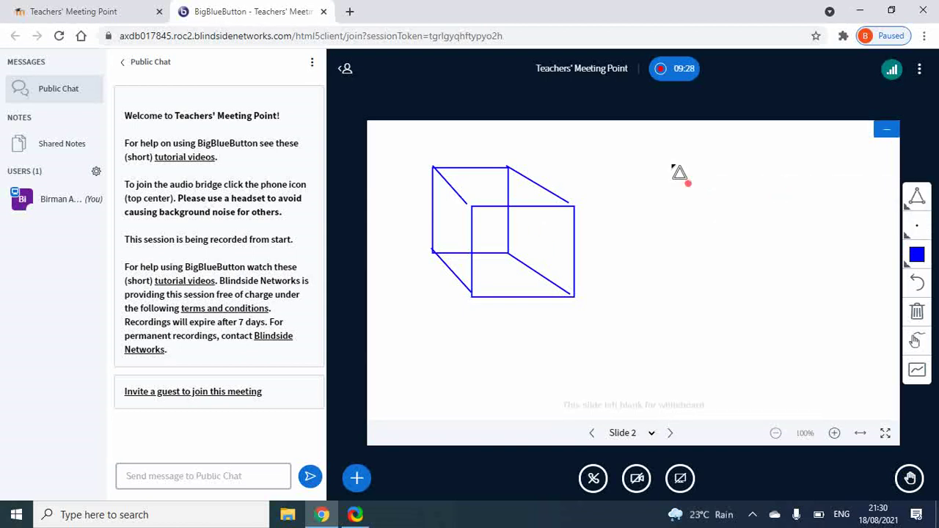
{"action": "left_click_drag", "start_coordinate": [671, 162], "coordinate": [821, 283]}
Add two circles overlapping the triangle's lower left and right corners
{"action": "left_click", "coordinate": [909, 211]}
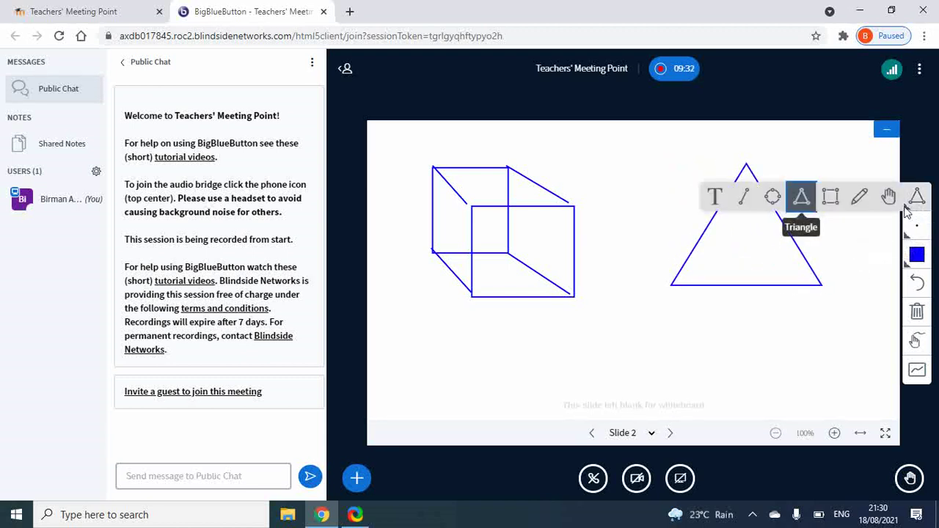
{"action": "left_click", "coordinate": [772, 197]}
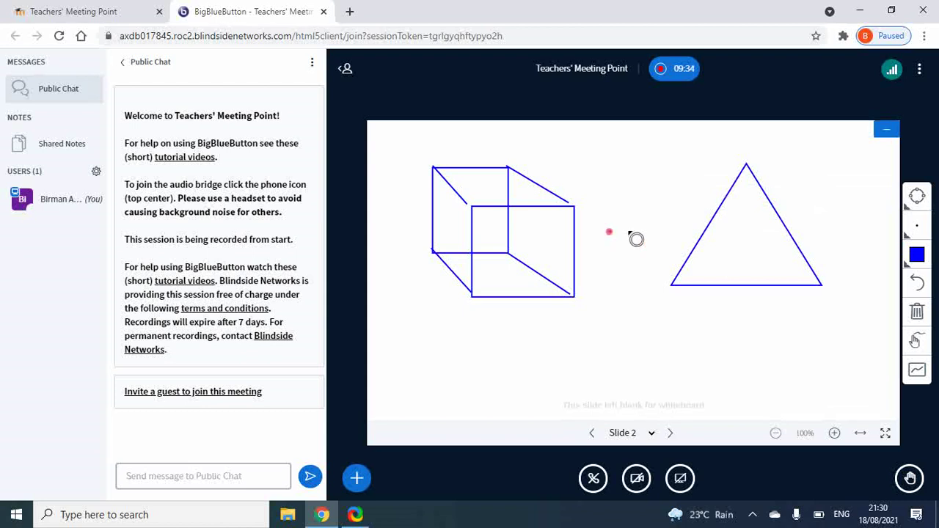
{"action": "left_click_drag", "start_coordinate": [609, 231], "coordinate": [732, 350]}
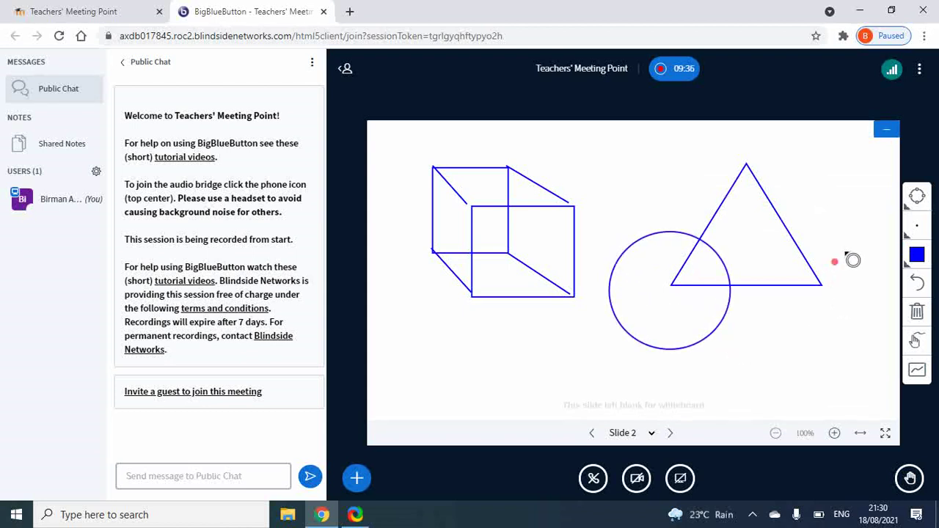
{"action": "left_click_drag", "start_coordinate": [850, 242], "coordinate": [750, 357]}
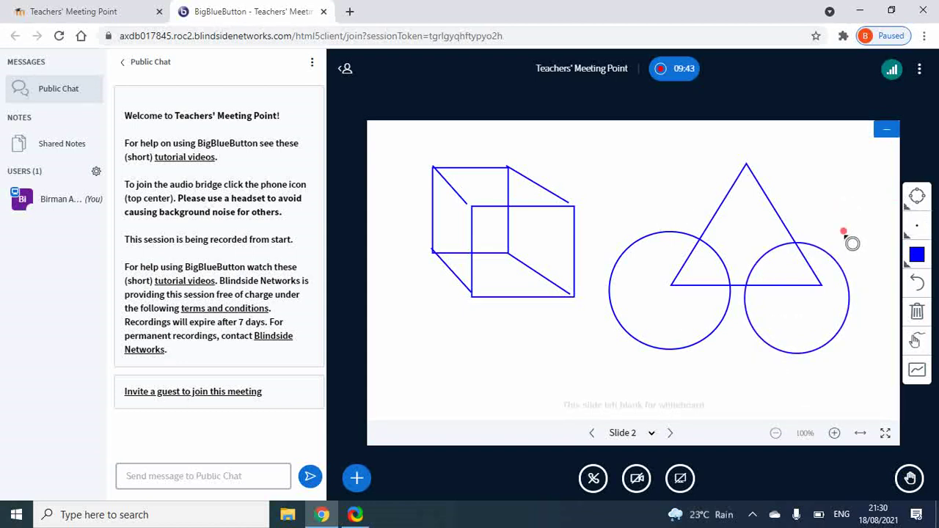
{"action": "left_click", "coordinate": [917, 195]}
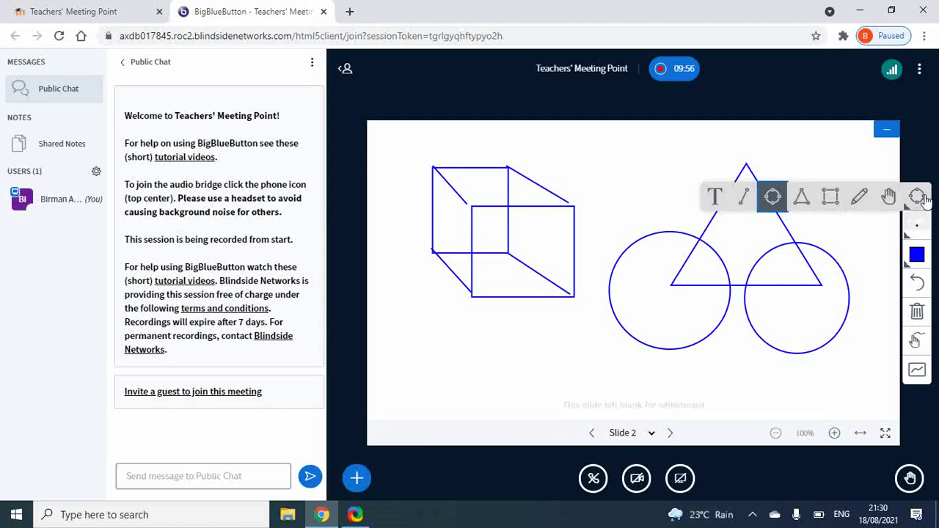
Switch to the thickest line width, then draw and undo a trial ring and ellipse
{"action": "left_click", "coordinate": [918, 229]}
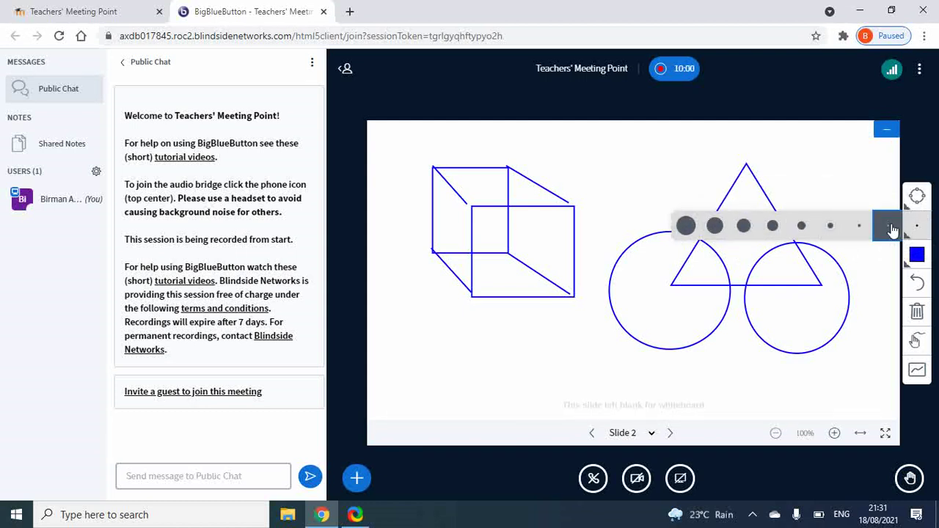
{"action": "left_click", "coordinate": [693, 228]}
{"action": "mouse_move", "coordinate": [609, 165]}
{"action": "left_mouse_down"}
{"action": "mouse_move", "coordinate": [614, 213]}
{"action": "mouse_move", "coordinate": [670, 222]}
{"action": "left_mouse_up"}
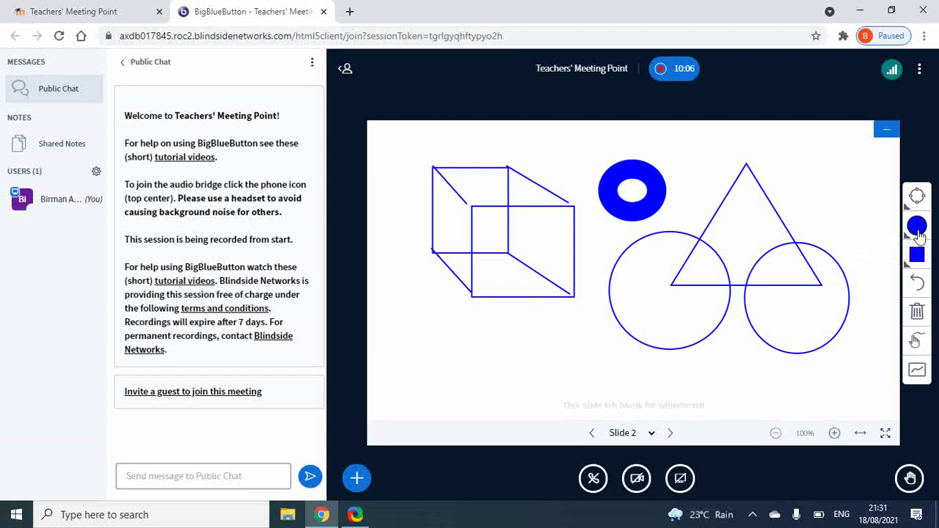
{"action": "left_click", "coordinate": [919, 229]}
{"action": "left_click", "coordinate": [917, 255]}
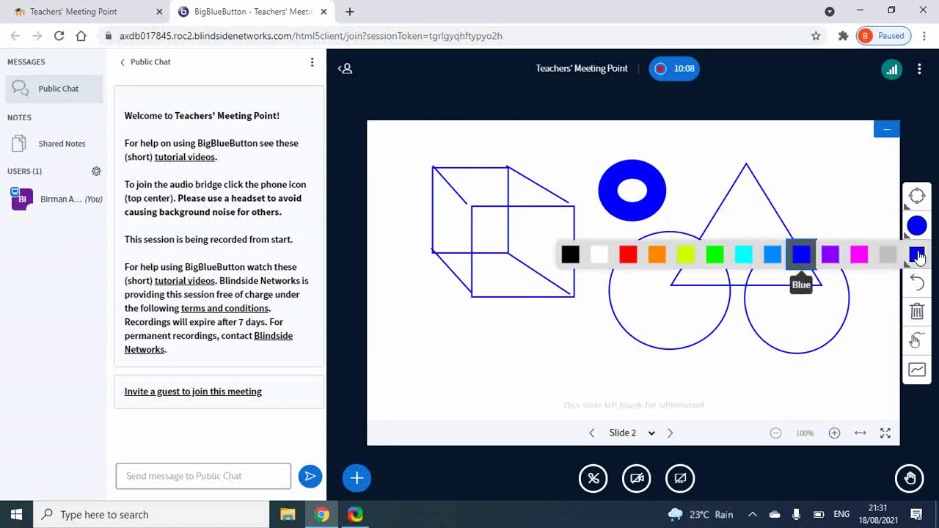
{"action": "left_click", "coordinate": [919, 281]}
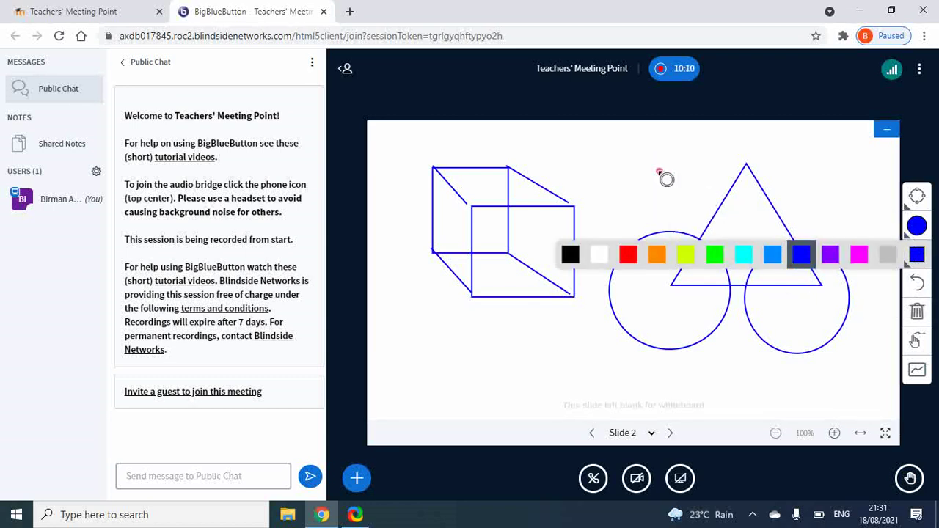
{"action": "left_click_drag", "start_coordinate": [542, 317], "coordinate": [757, 396]}
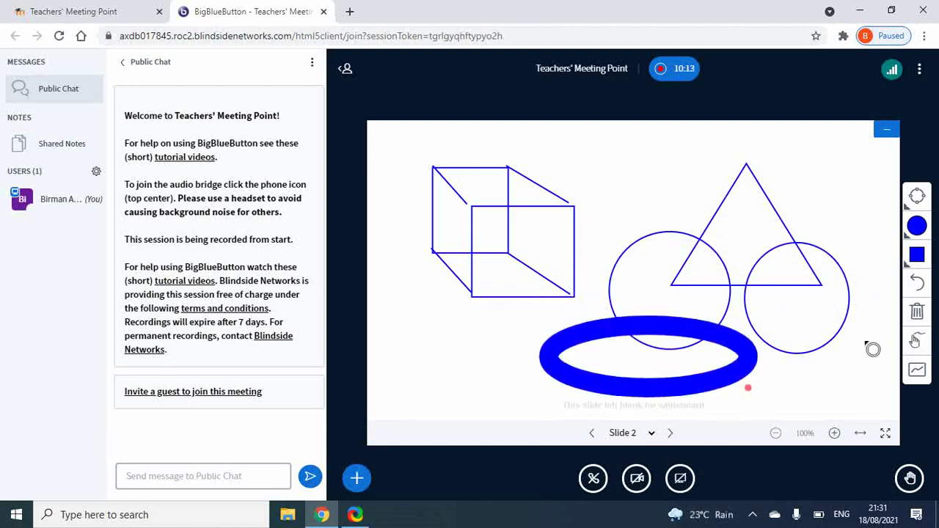
{"action": "left_click", "coordinate": [915, 282]}
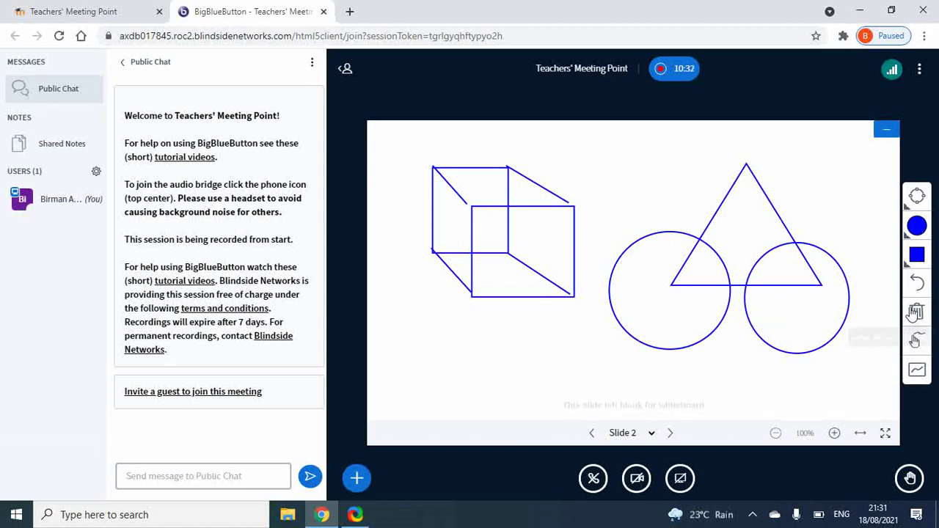
On blank slide 3, draw thick vertical and horizontal lines crossing near the centre
{"action": "left_click", "coordinate": [670, 433]}
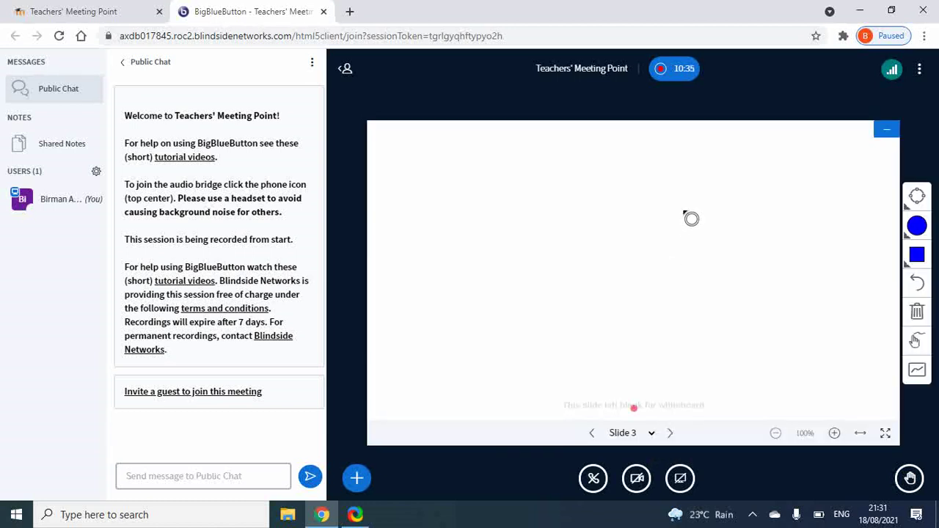
{"action": "left_click", "coordinate": [917, 196]}
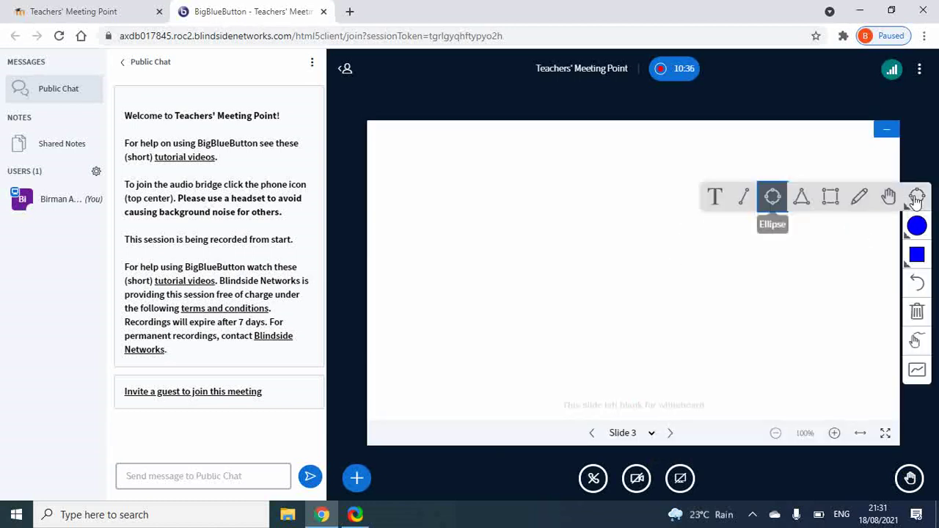
{"action": "left_click", "coordinate": [743, 196]}
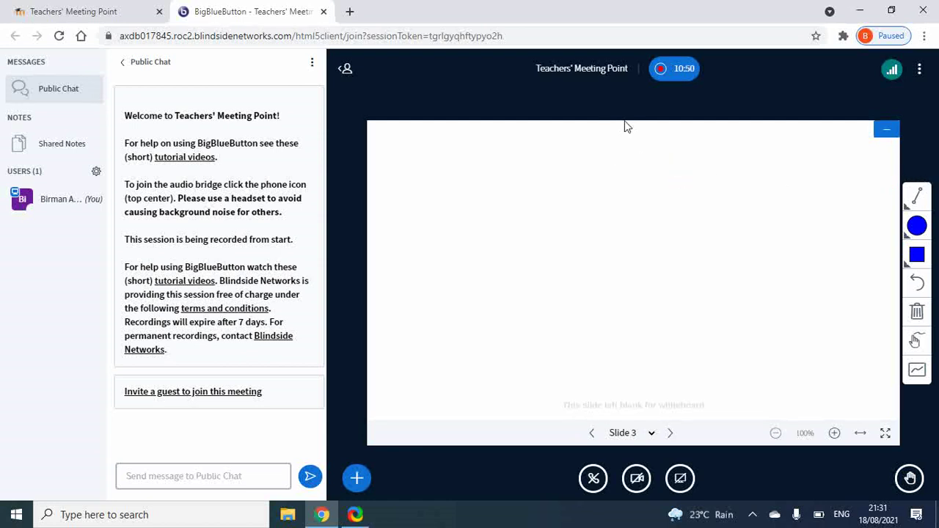
{"action": "mouse_move", "coordinate": [627, 124]}
{"action": "left_mouse_down"}
{"action": "mouse_move", "coordinate": [661, 297]}
{"action": "mouse_move", "coordinate": [630, 423]}
{"action": "left_mouse_up"}
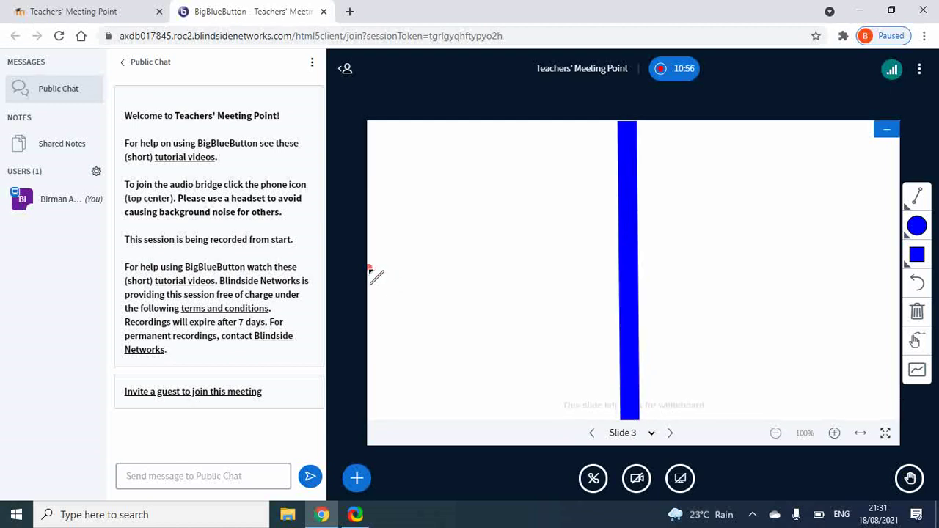
{"action": "mouse_move", "coordinate": [374, 275]}
{"action": "left_mouse_down"}
{"action": "mouse_move", "coordinate": [792, 279]}
{"action": "mouse_move", "coordinate": [907, 261]}
{"action": "left_mouse_up"}
Set the drawing line width back to a thin size
{"action": "left_click", "coordinate": [918, 196]}
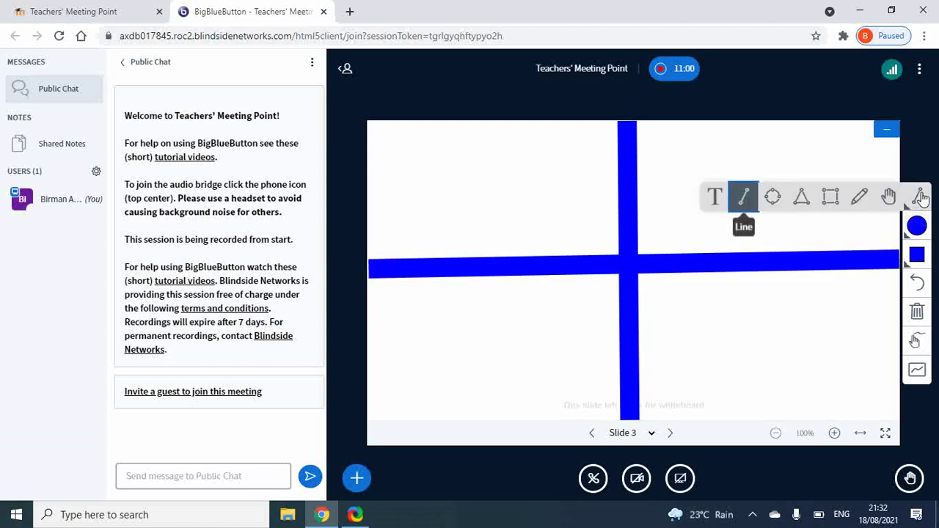
{"action": "left_click", "coordinate": [917, 226]}
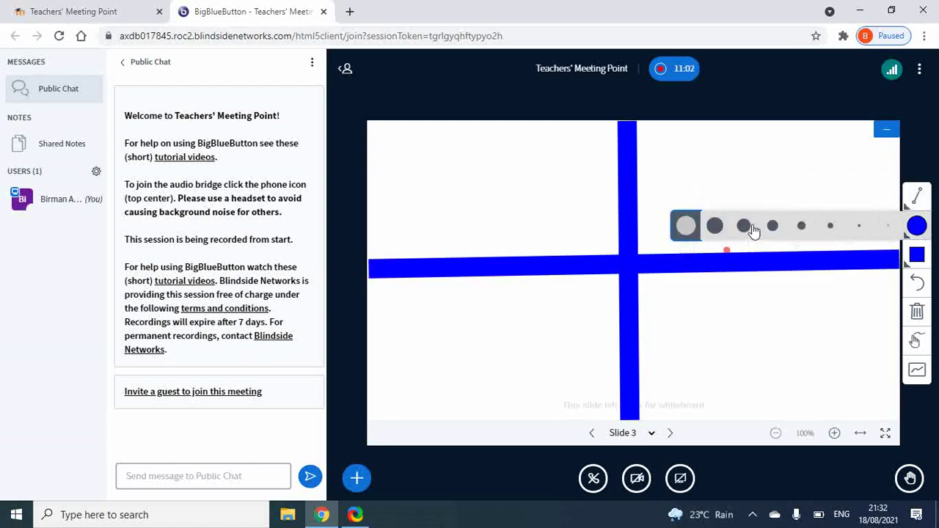
{"action": "left_click", "coordinate": [830, 226]}
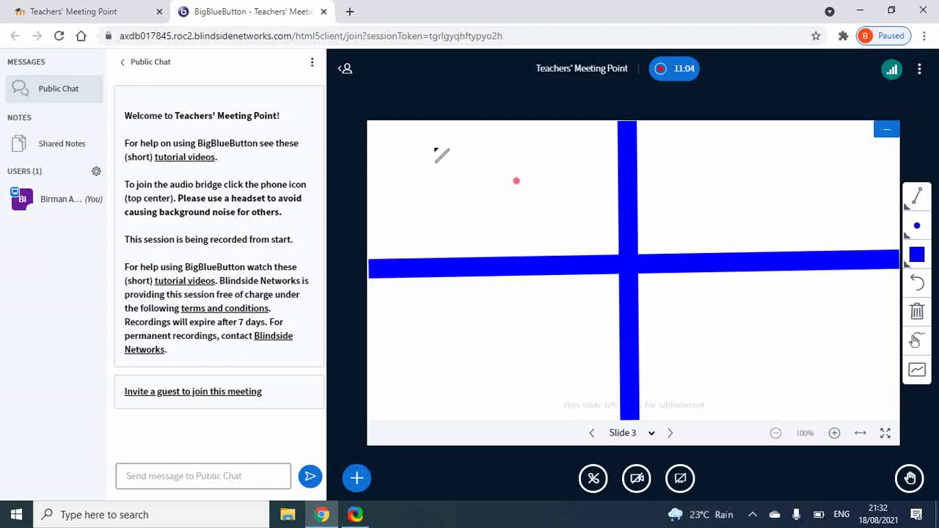
{"action": "left_click", "coordinate": [916, 196]}
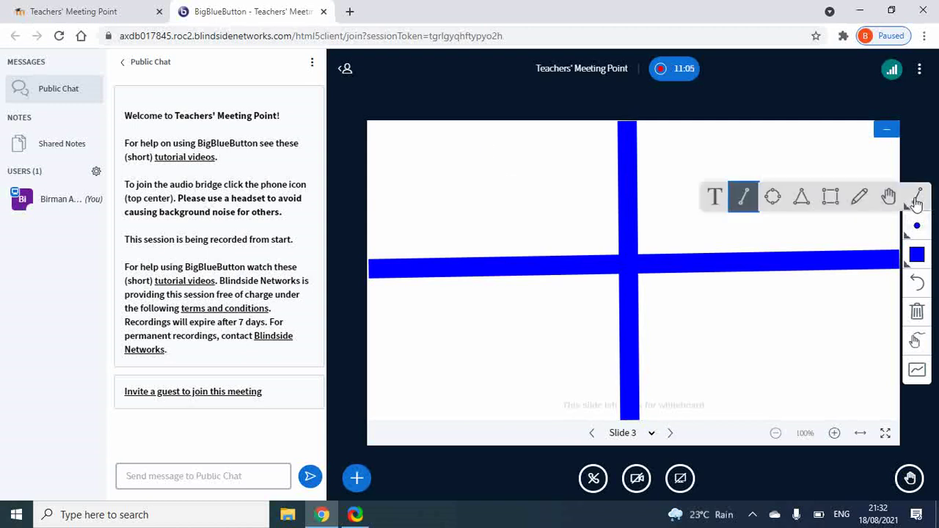
{"action": "left_click", "coordinate": [715, 196]}
Label the top-left and top-right quadrants 'Group A' and 'Group B'
{"action": "left_click_drag", "start_coordinate": [409, 124], "coordinate": [567, 153]}
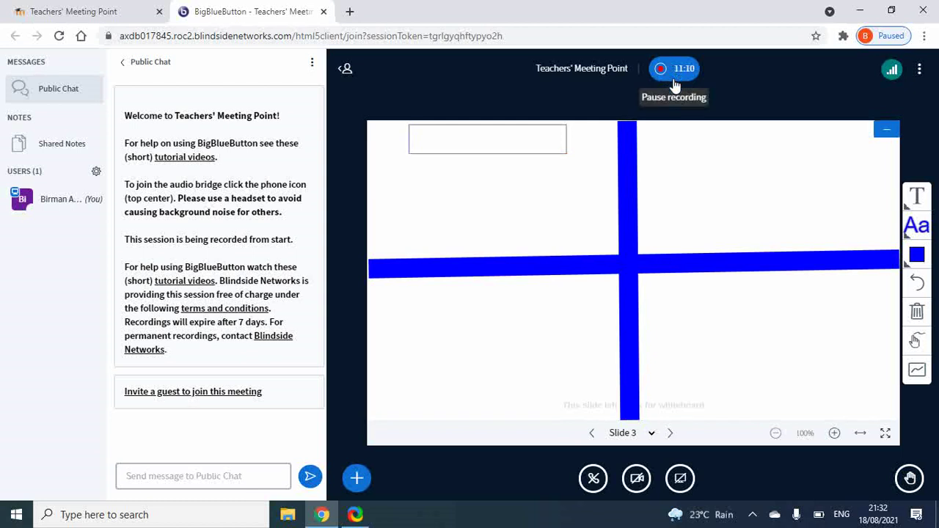
{"action": "type", "text": "Group A"}
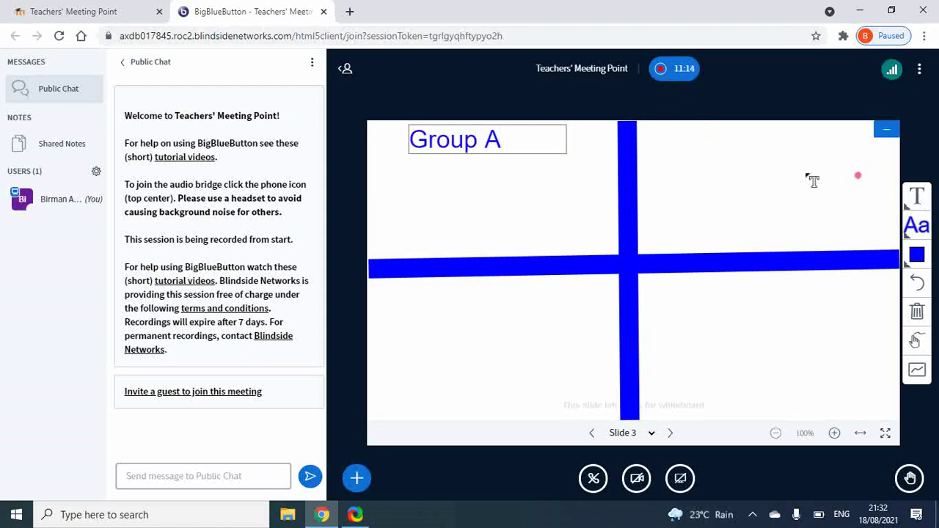
{"action": "left_click", "coordinate": [706, 135]}
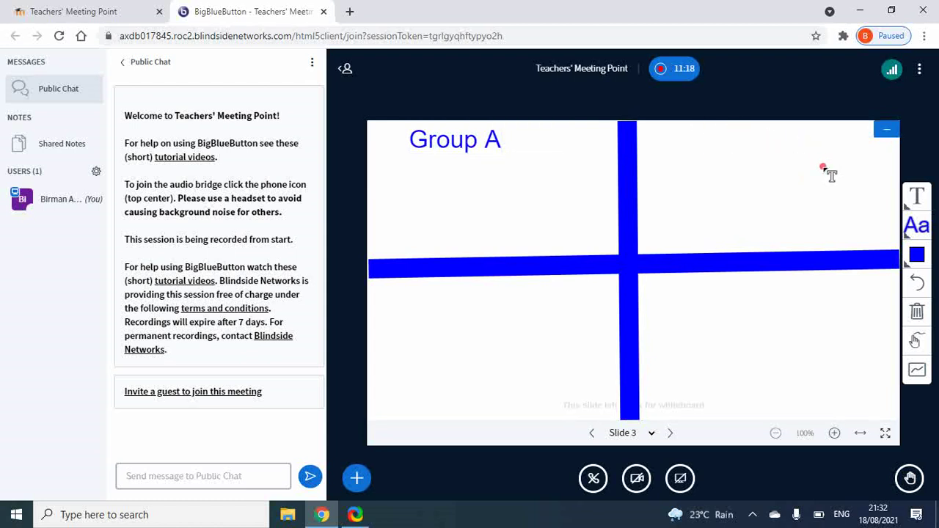
{"action": "left_click", "coordinate": [919, 189]}
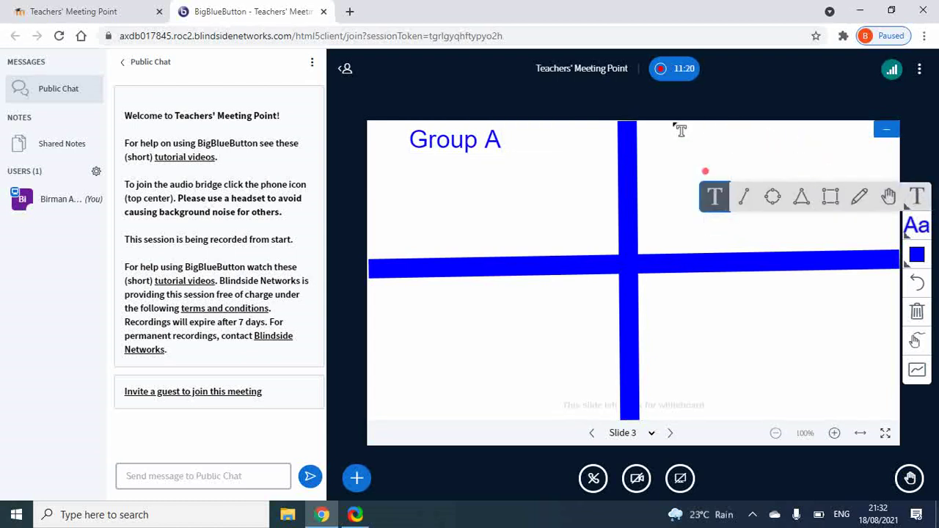
{"action": "left_click_drag", "start_coordinate": [668, 132], "coordinate": [836, 152]}
{"action": "type", "text": "Group B"}
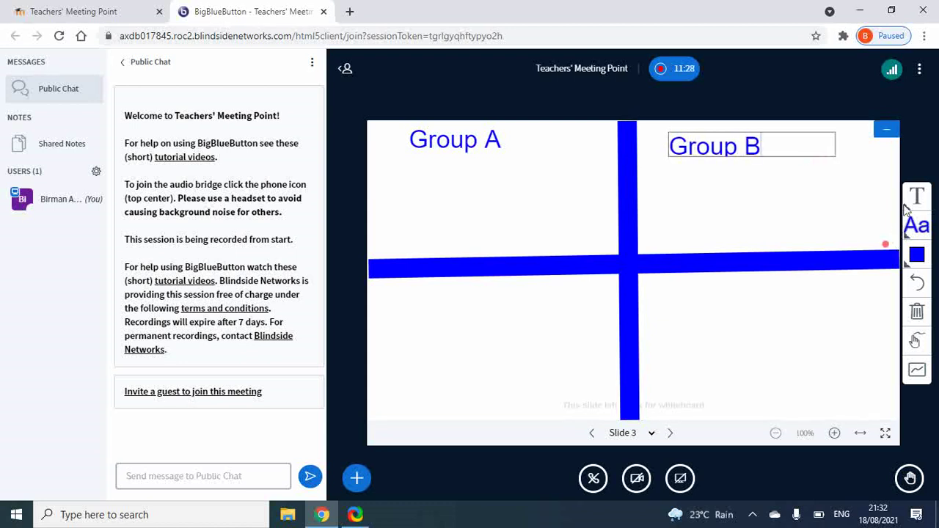
{"action": "left_click", "coordinate": [915, 196]}
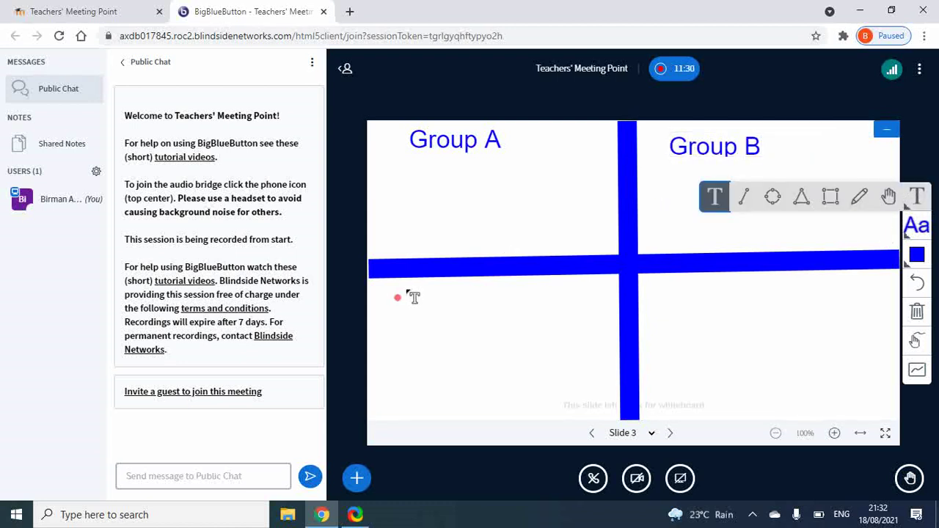
Label the bottom-left and bottom-right quadrants 'Group C' and 'Group D'
{"action": "left_click_drag", "start_coordinate": [406, 288], "coordinate": [579, 318]}
{"action": "type", "text": "Group C"}
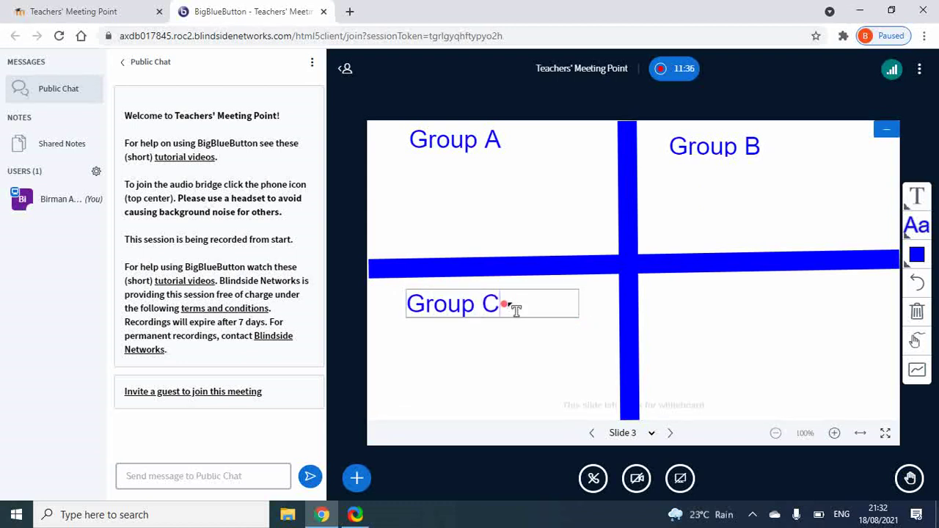
{"action": "left_click", "coordinate": [741, 294]}
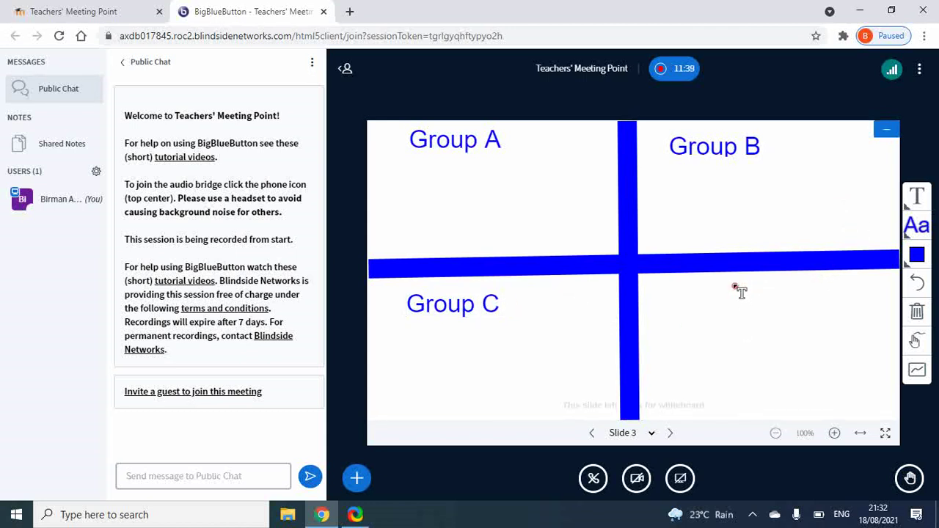
{"action": "left_click", "coordinate": [912, 198]}
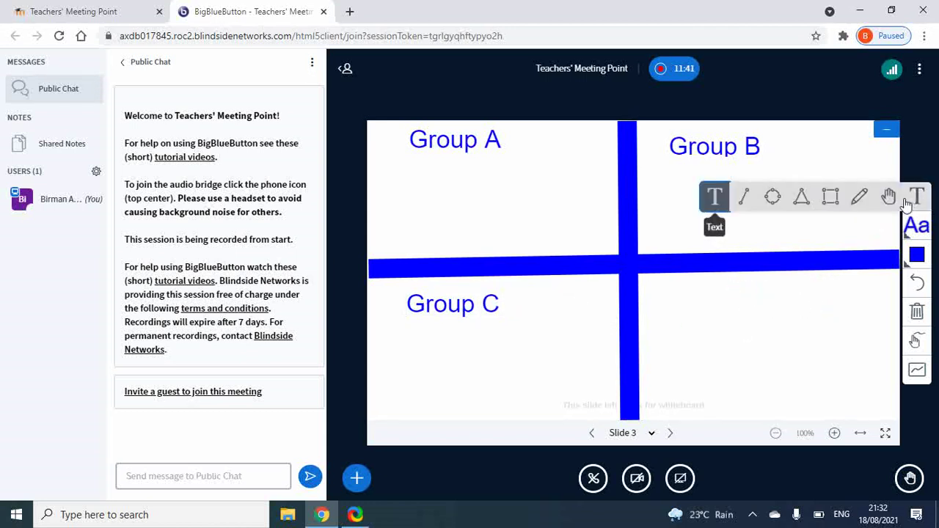
{"action": "left_click", "coordinate": [716, 200]}
{"action": "left_click_drag", "start_coordinate": [679, 283], "coordinate": [847, 310]}
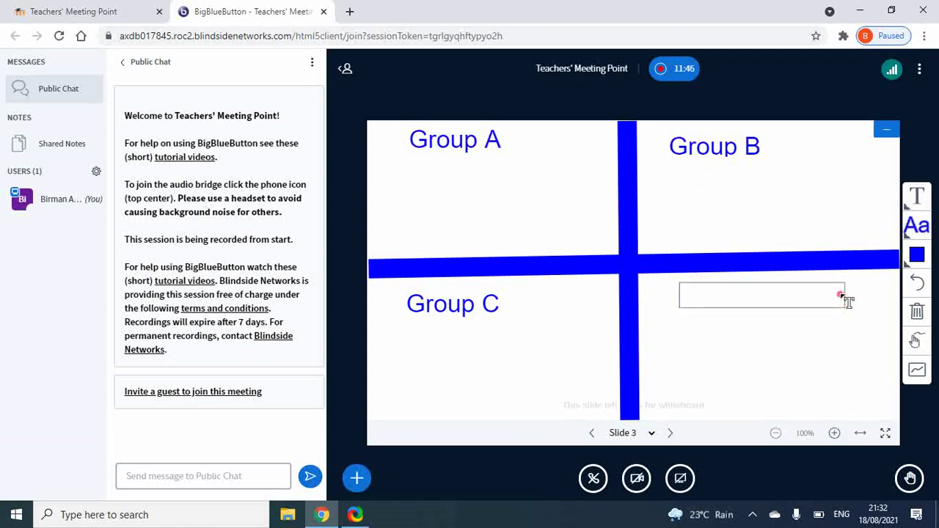
{"action": "type", "text": "Group D"}
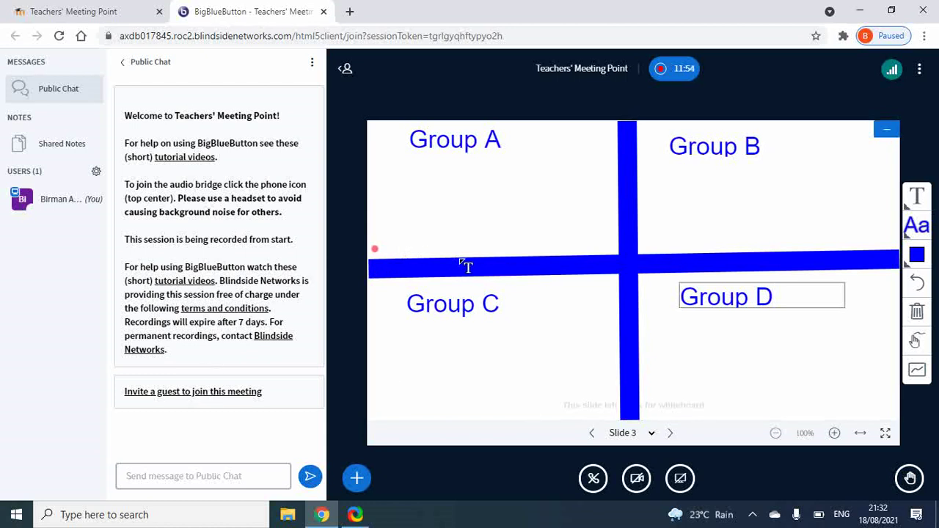
{"action": "left_click", "coordinate": [670, 331]}
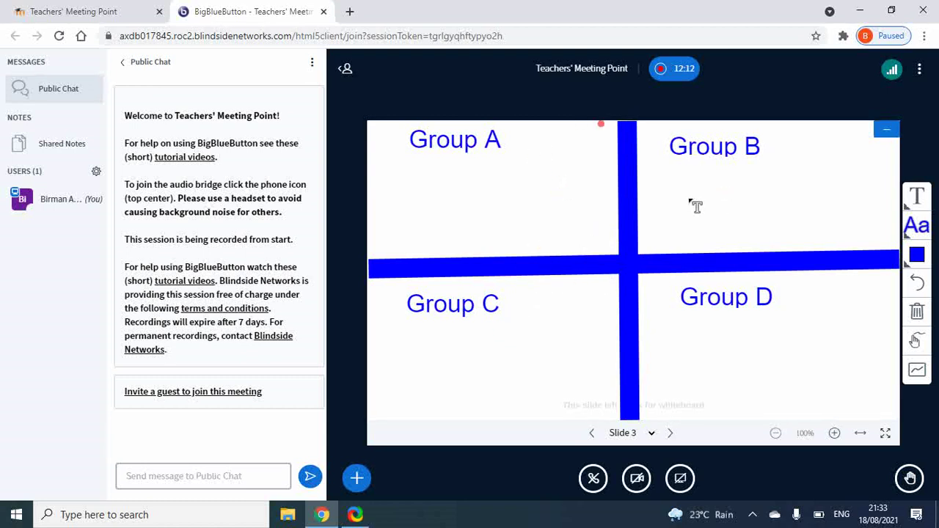
Post 'What is the shape of the earth for Group A' to Public Chat and enable multi-user whiteboard
{"action": "left_click", "coordinate": [219, 475]}
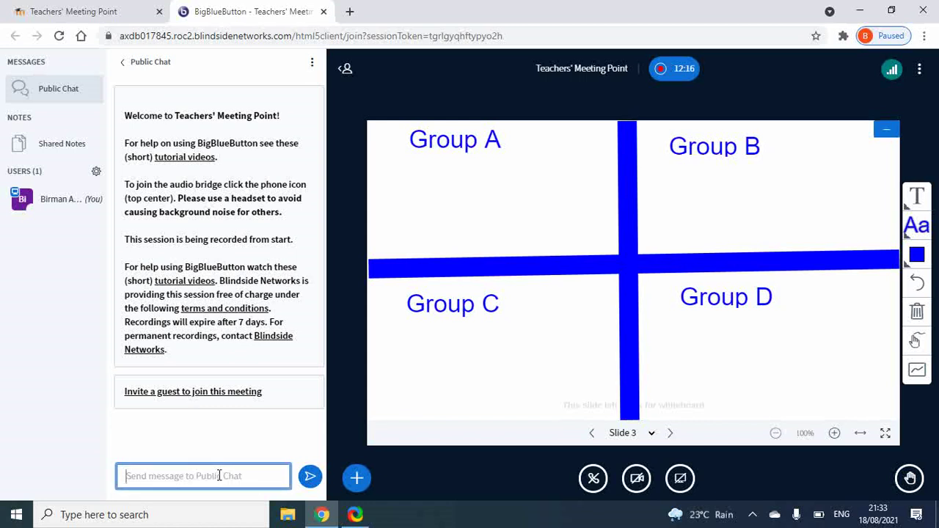
{"action": "type", "text": "W"}
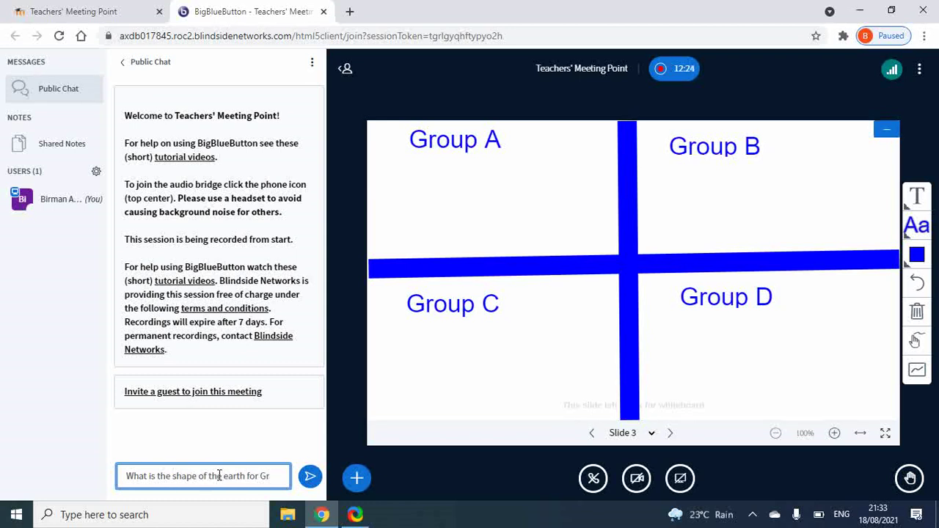
{"action": "type", "text": "p A"}
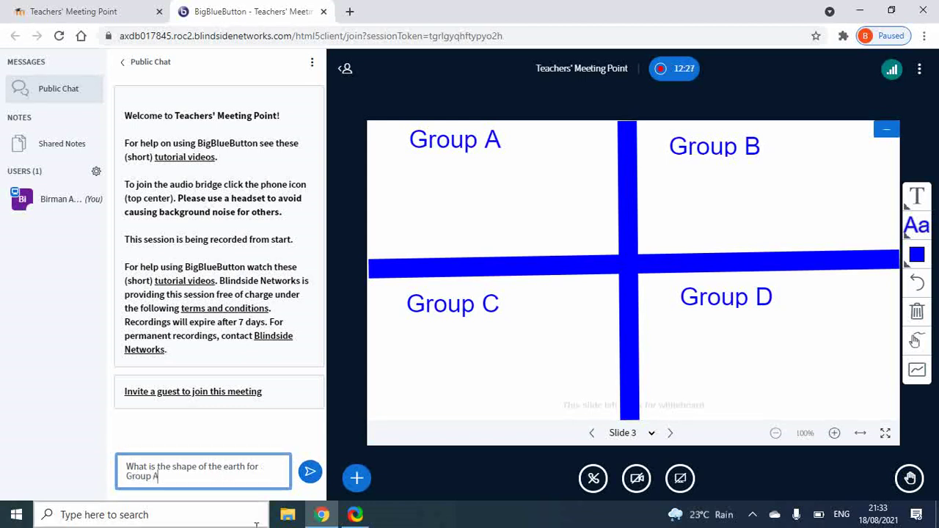
{"action": "key", "text": "Return"}
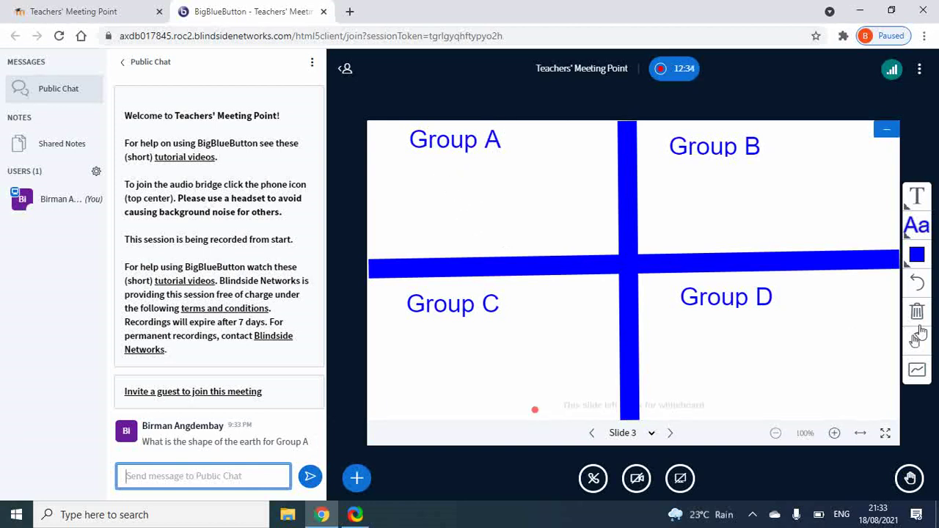
{"action": "left_click", "coordinate": [919, 372]}
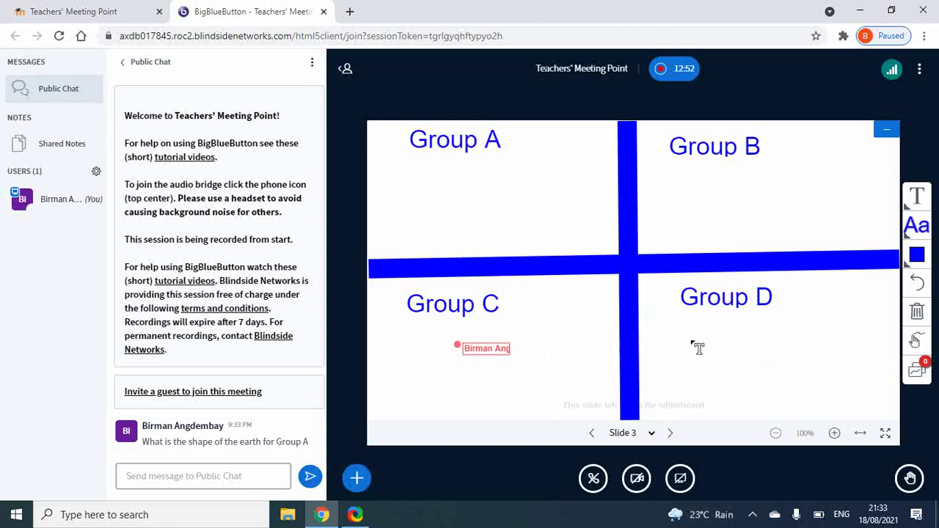
Write 'What is a noun?' in a text box beneath the Group A label
{"action": "left_click", "coordinate": [921, 364]}
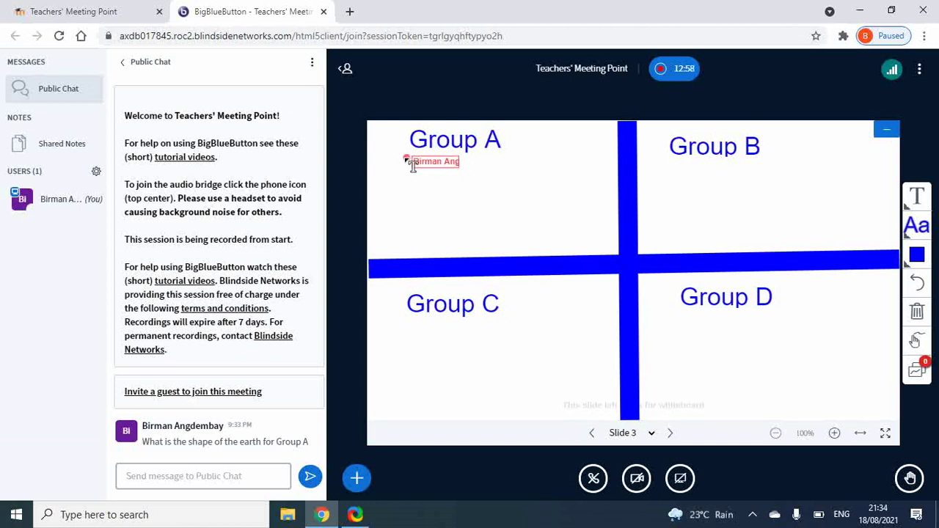
{"action": "left_click_drag", "start_coordinate": [405, 159], "coordinate": [579, 208]}
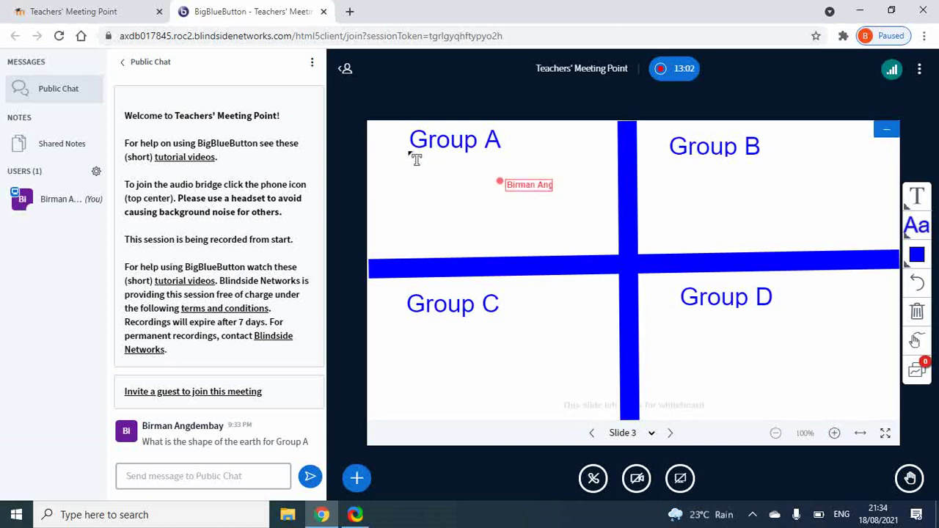
{"action": "left_click_drag", "start_coordinate": [393, 152], "coordinate": [569, 197]}
{"action": "type", "text": "Whatis"}
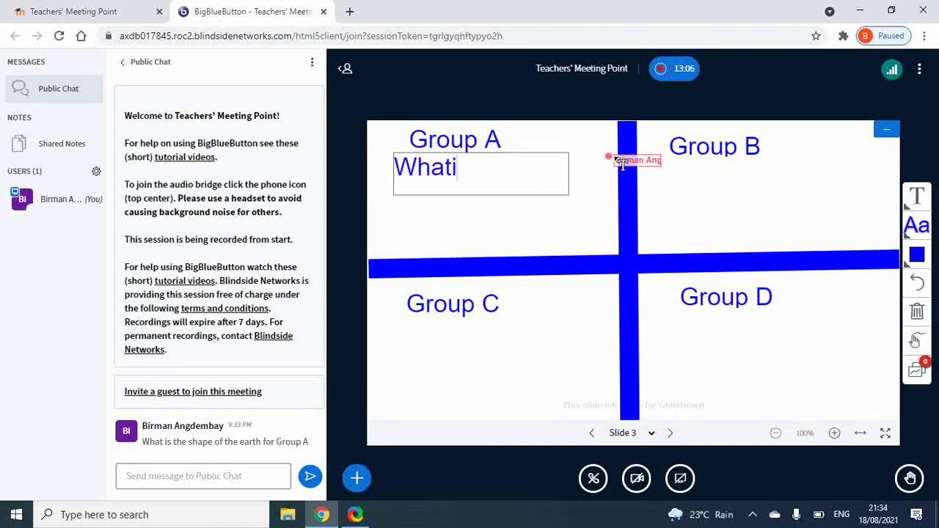
{"action": "key", "text": "BackSpace"}
{"action": "key", "text": "BackSpace"}
{"action": "type", "text": "is now"}
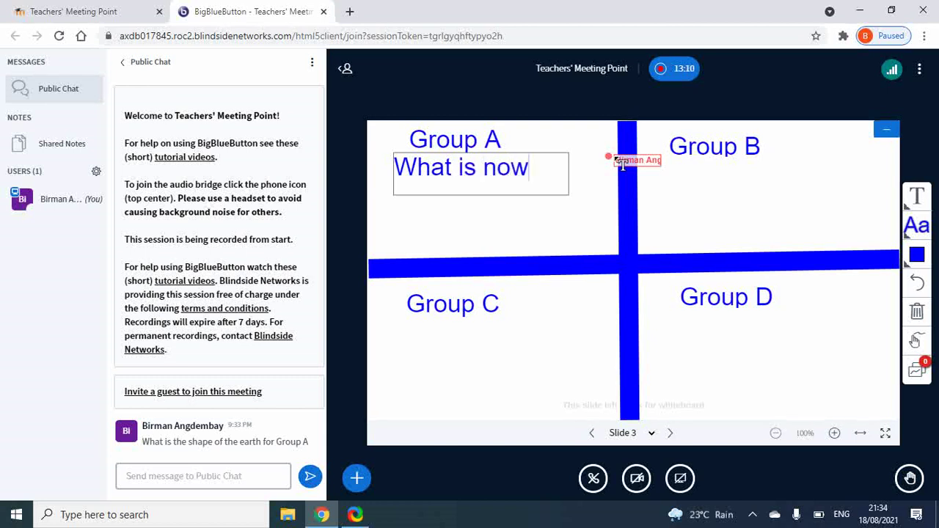
{"action": "key", "text": "BackSpace"}
{"action": "key", "text": "BackSpace"}
{"action": "key", "text": "BackSpace"}
{"action": "type", "text": "a n"}
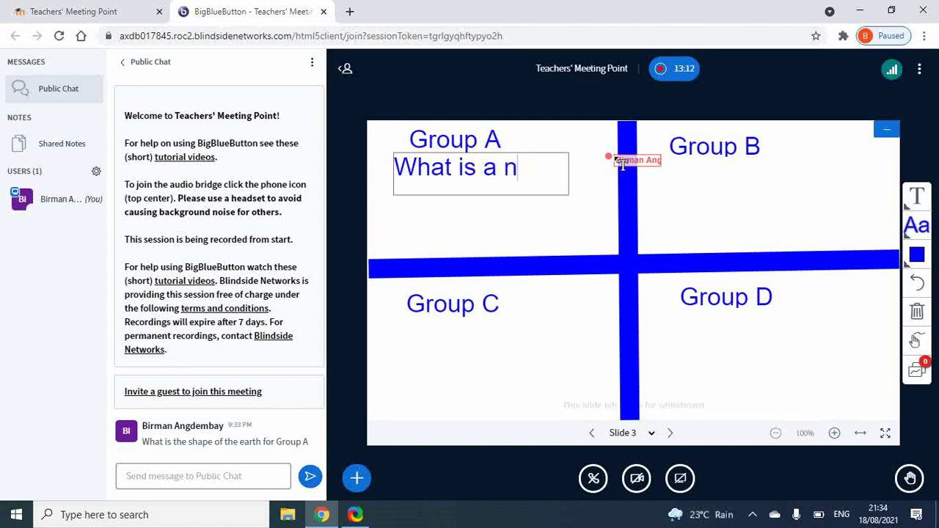
{"action": "type", "text": "oun?"}
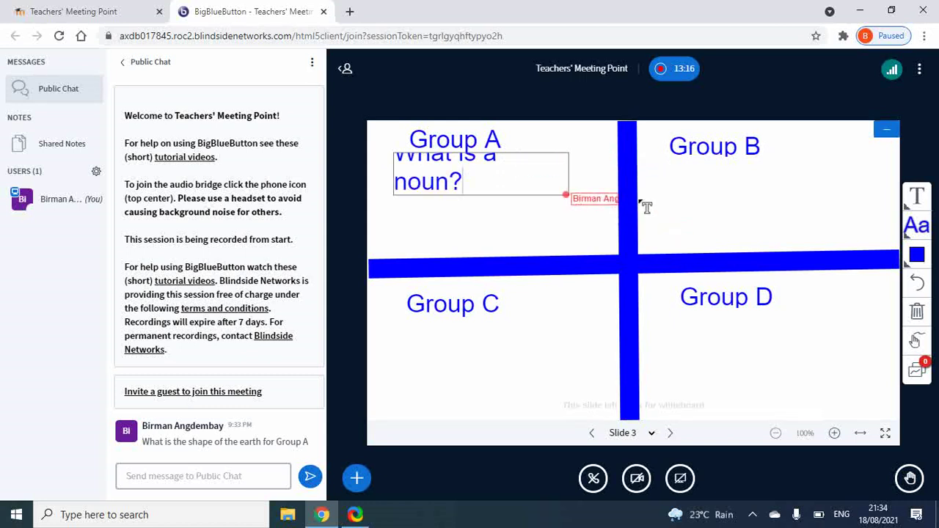
Select the question text and switch it to a smaller text size
{"action": "key", "text": "shift+Left"}
{"action": "key", "text": "shift+Left"}
{"action": "key", "text": "shift+Left"}
{"action": "key", "text": "shift+Left"}
{"action": "key", "text": "shift+Left"}
{"action": "key", "text": "shift+Left"}
{"action": "key", "text": "shift+Left"}
{"action": "key", "text": "shift+Left"}
{"action": "key", "text": "shift+Left"}
{"action": "key", "text": "shift+Left"}
{"action": "key", "text": "shift+Left"}
{"action": "key", "text": "shift+Left"}
{"action": "key", "text": "shift+Left"}
{"action": "key", "text": "shift+Left"}
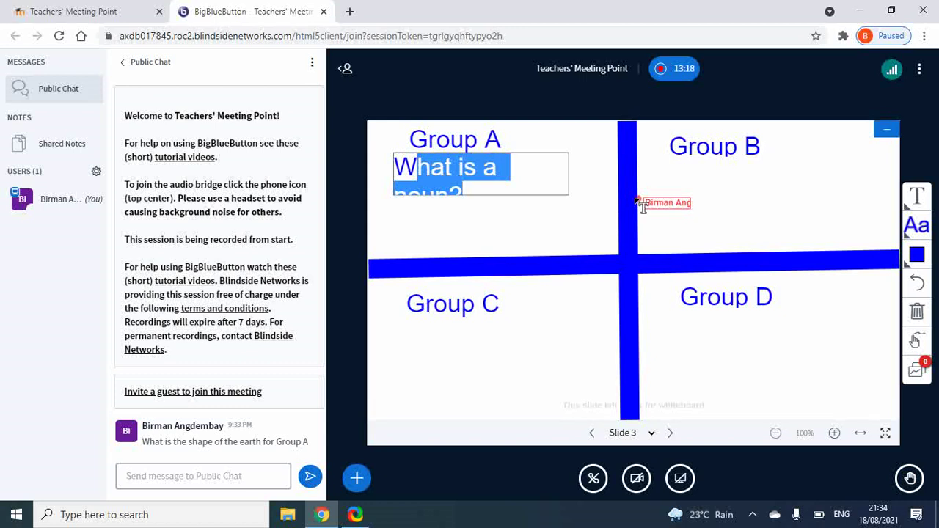
{"action": "key", "text": "shift+Left"}
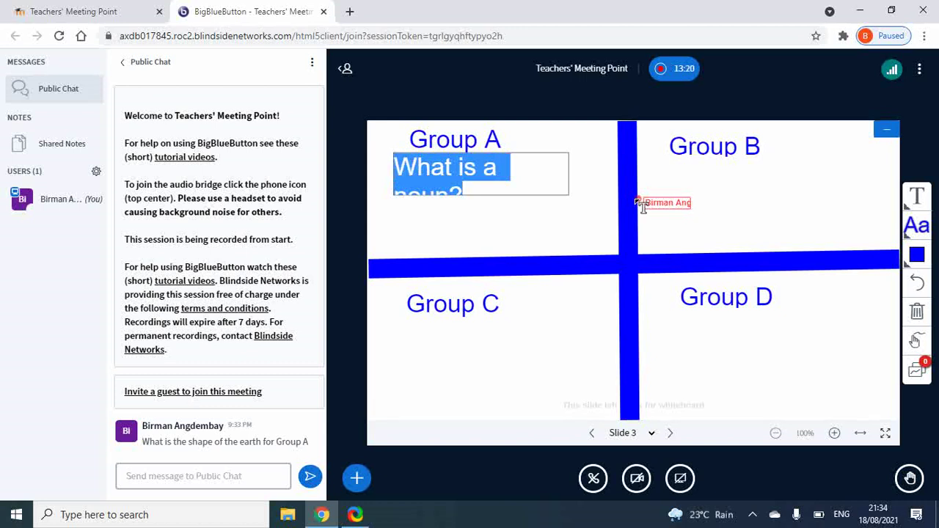
{"action": "left_click", "coordinate": [916, 226]}
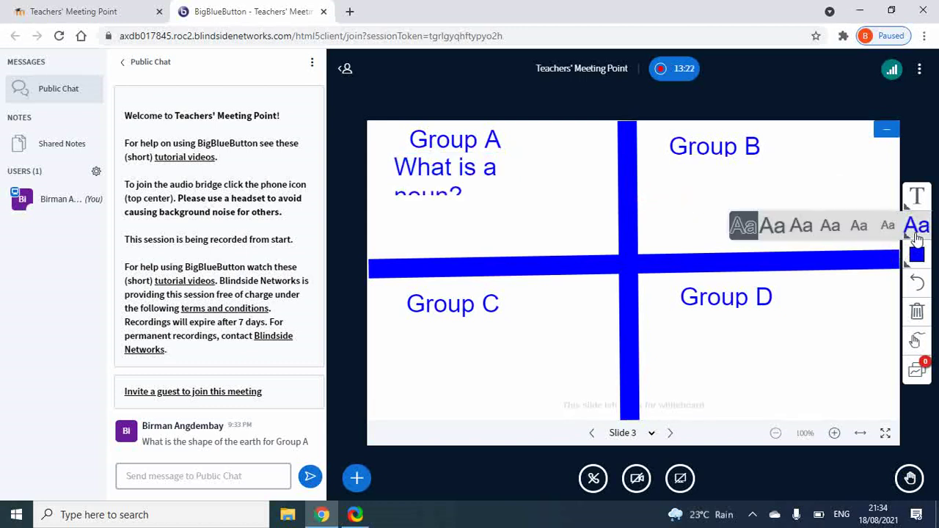
{"action": "left_click", "coordinate": [864, 227]}
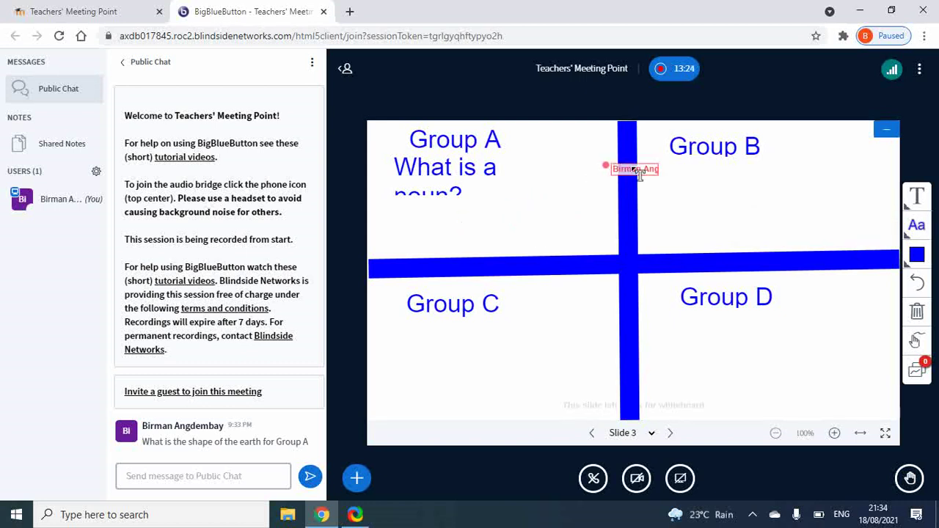
Type 'Who is the father of computer' in a text box under the Group B label
{"action": "left_click_drag", "start_coordinate": [676, 172], "coordinate": [818, 195]}
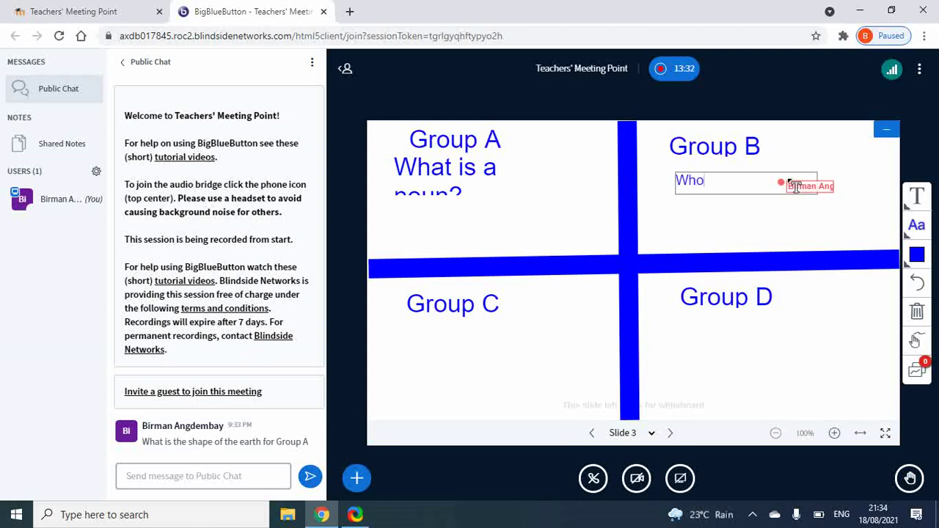
{"action": "type", "text": "Who is the father of computer/"}
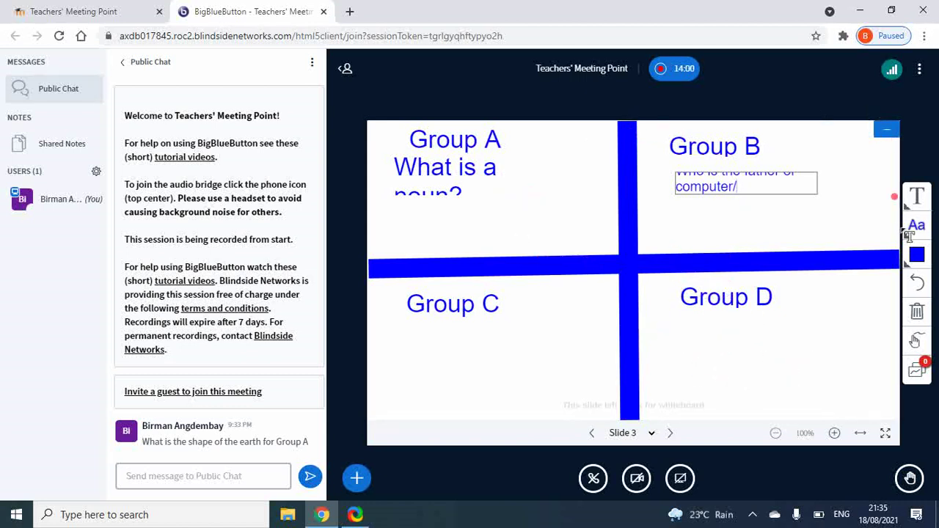
Commit the Group B question as finished text on slide 3
{"action": "left_click", "coordinate": [921, 201]}
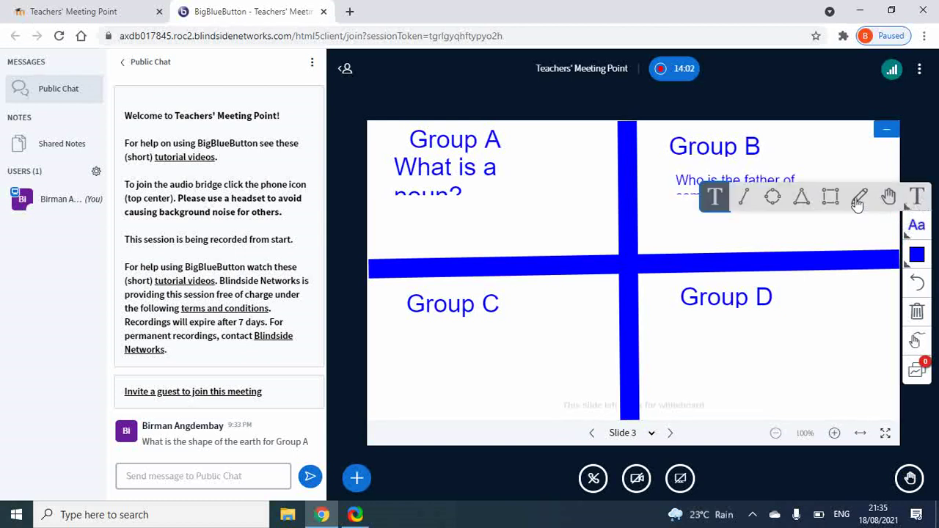